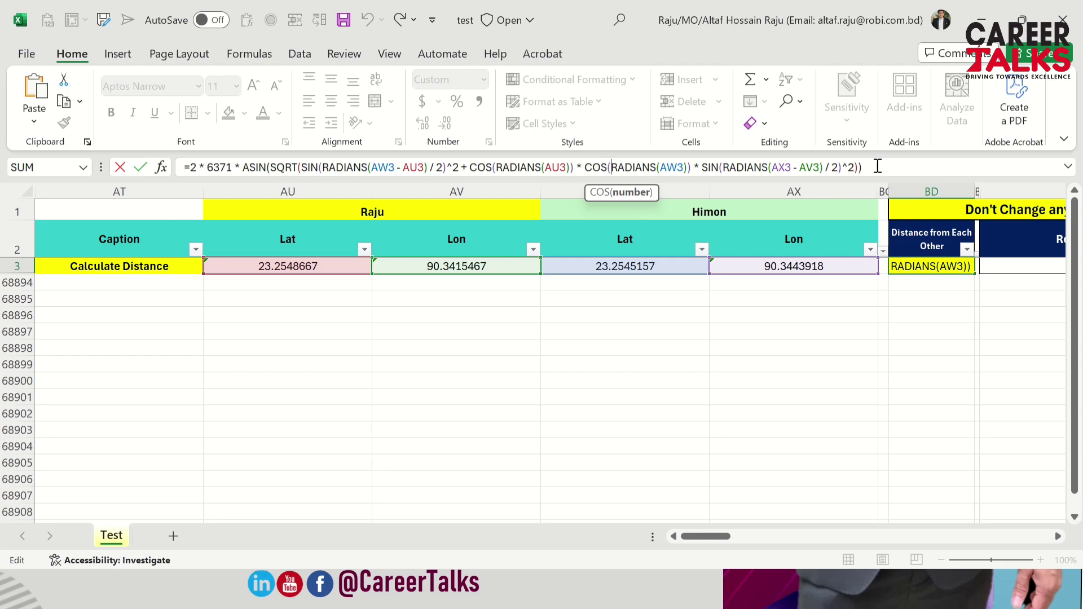
- Check the distance formula against the presentation's FORMULA slide and commit it in cell BD3 of the worksheet
key(alt+Tab)
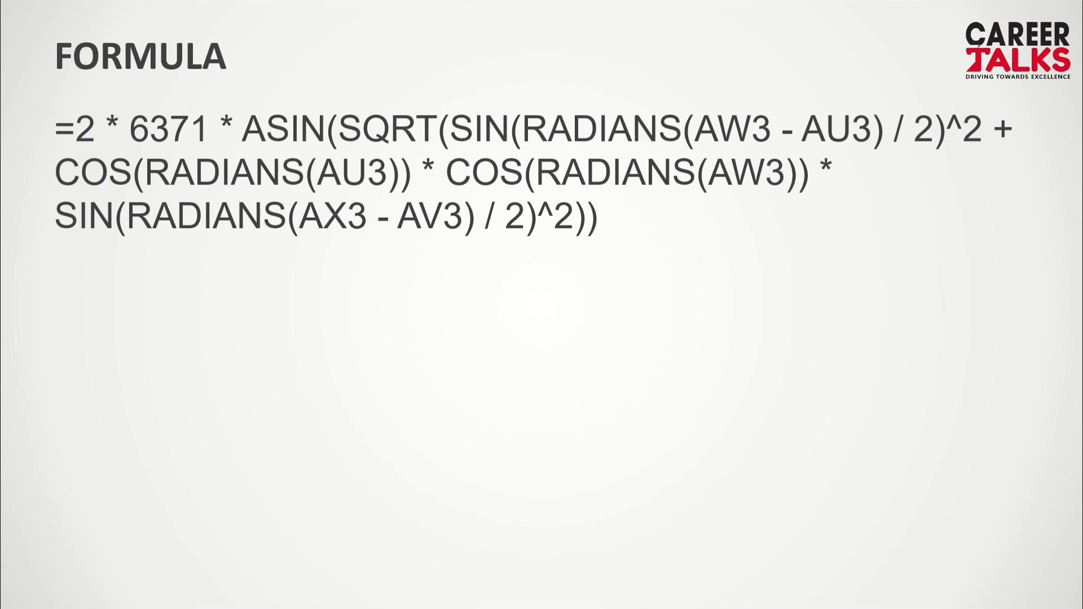
key(alt+Tab)
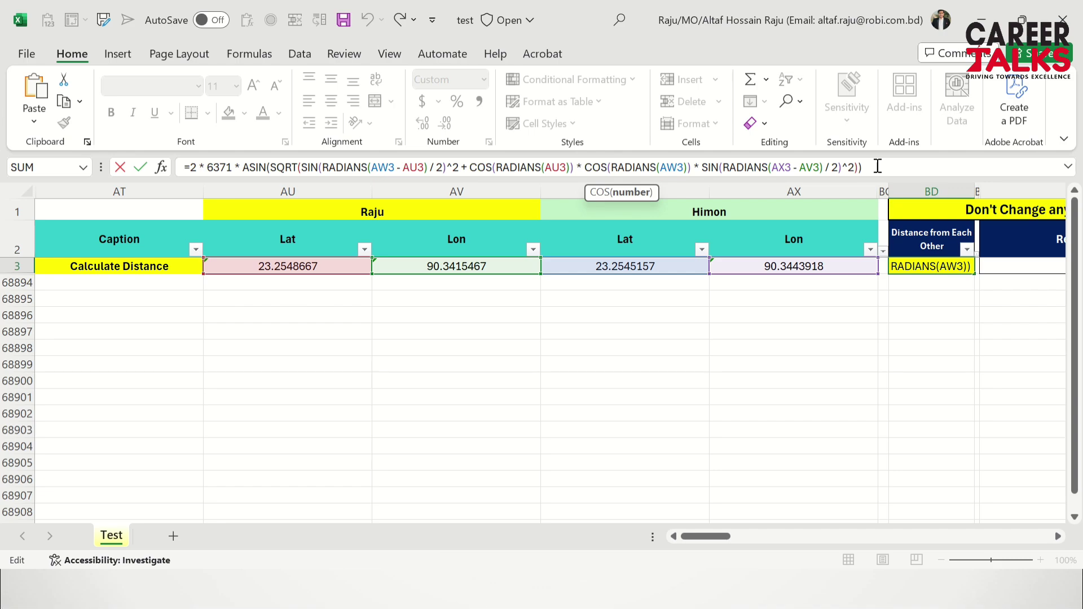
key(ctrl+Return)
- Examine the Lat and Lon headings of both people and the distance formula in BD3
key(Left)
key(Left)
key(Up)
key(Left)
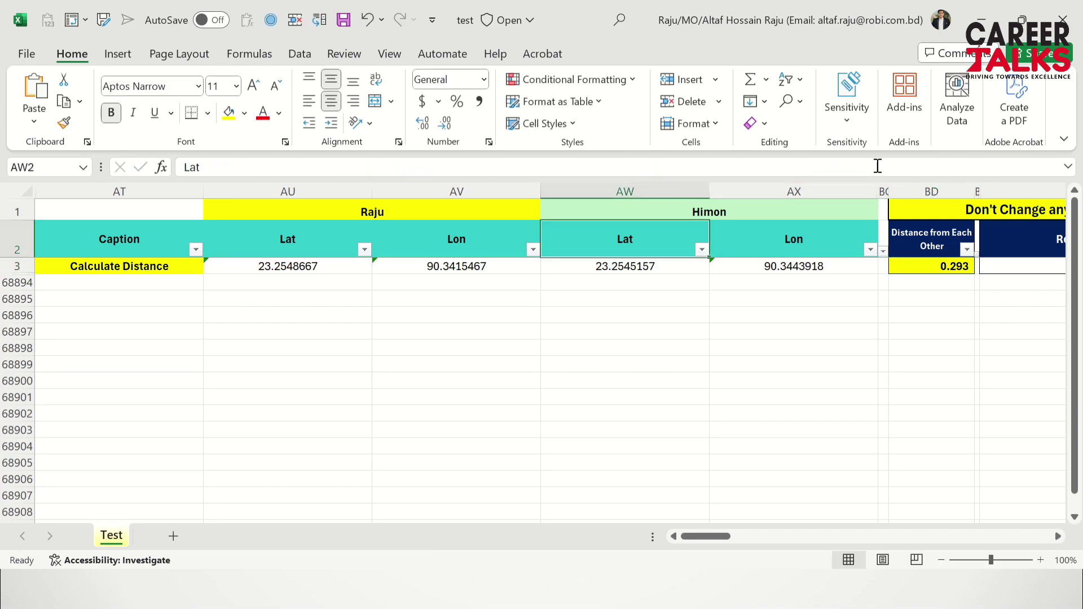
key(Down)
key(Left)
key(Left)
key(Up)
key(Right)
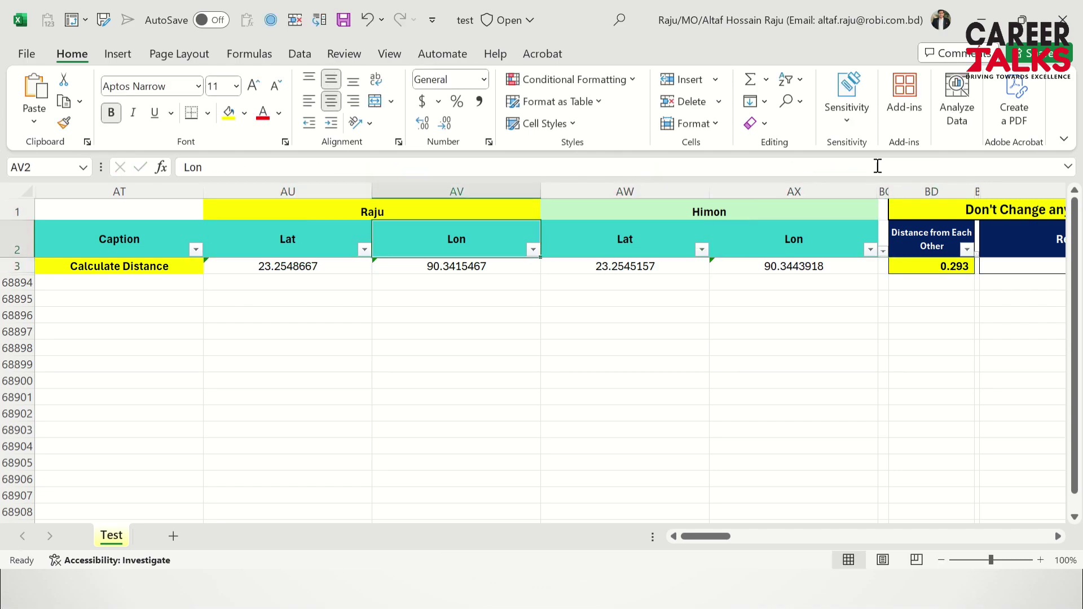
key(Down)
key(Right)
key(Right)
key(Right)
key(Right)
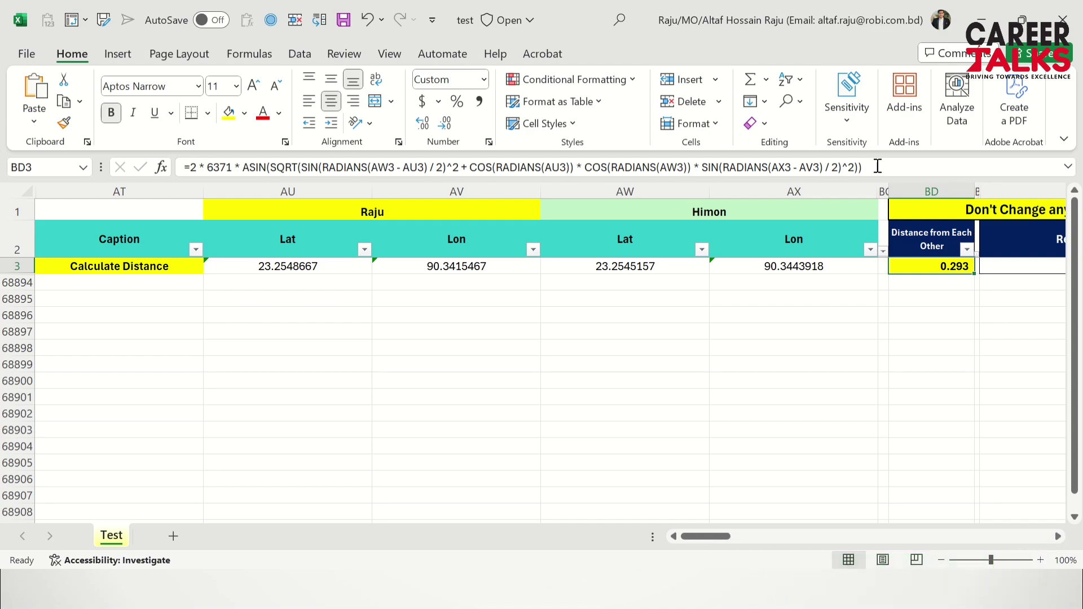
- Inspect both coordinate pairs in row 3, from AU3 across to the calculated distance in BD3
key(Left)
key(Left)
key(Left)
key(Left)
key(Left)
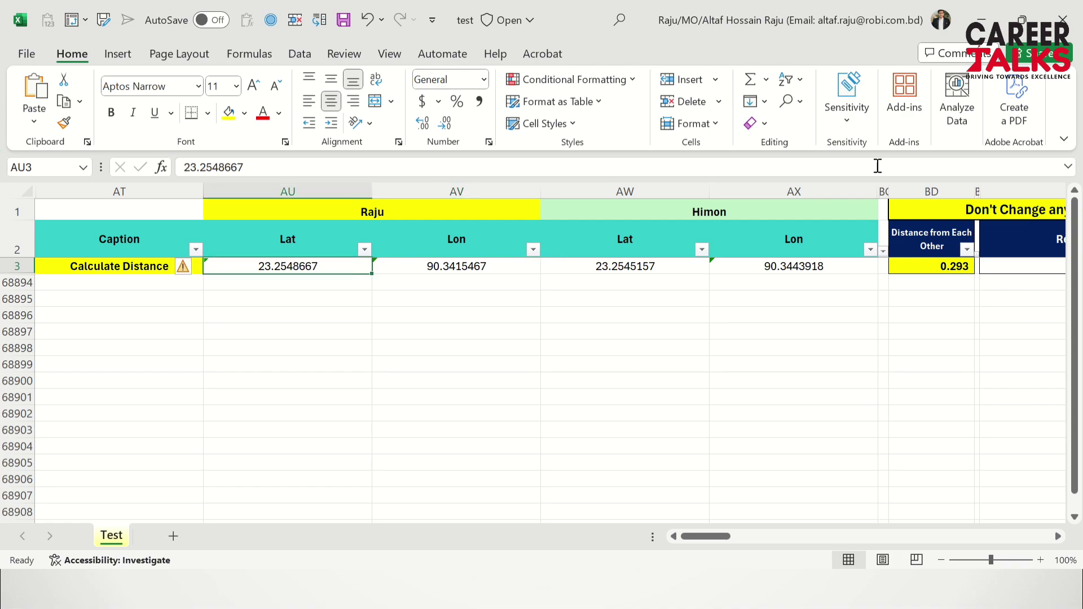
key(Right)
key(Right)
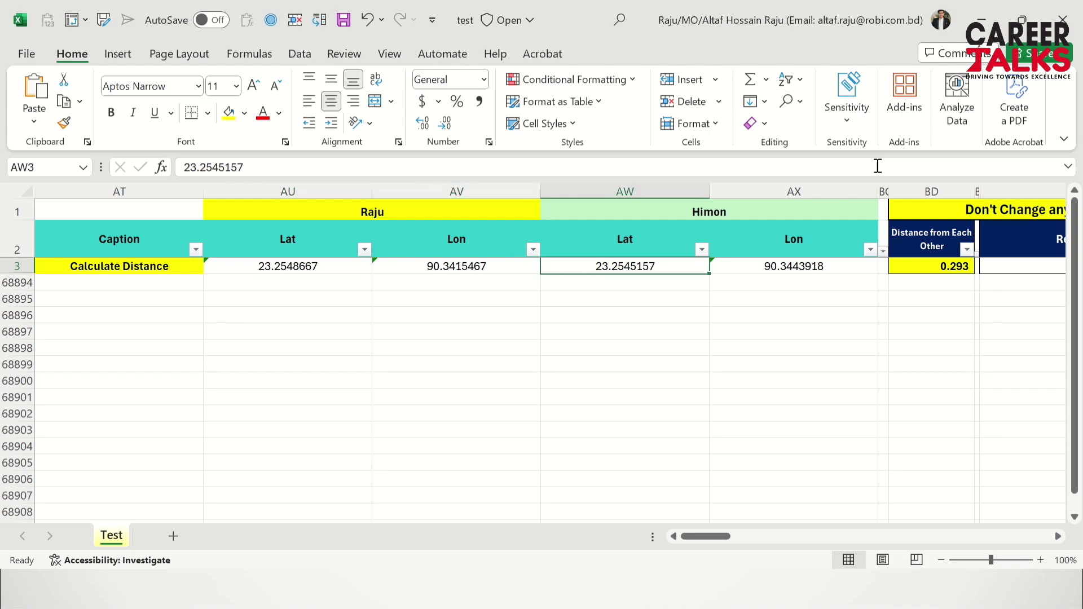
key(Right)
key(Right)
key(Right)
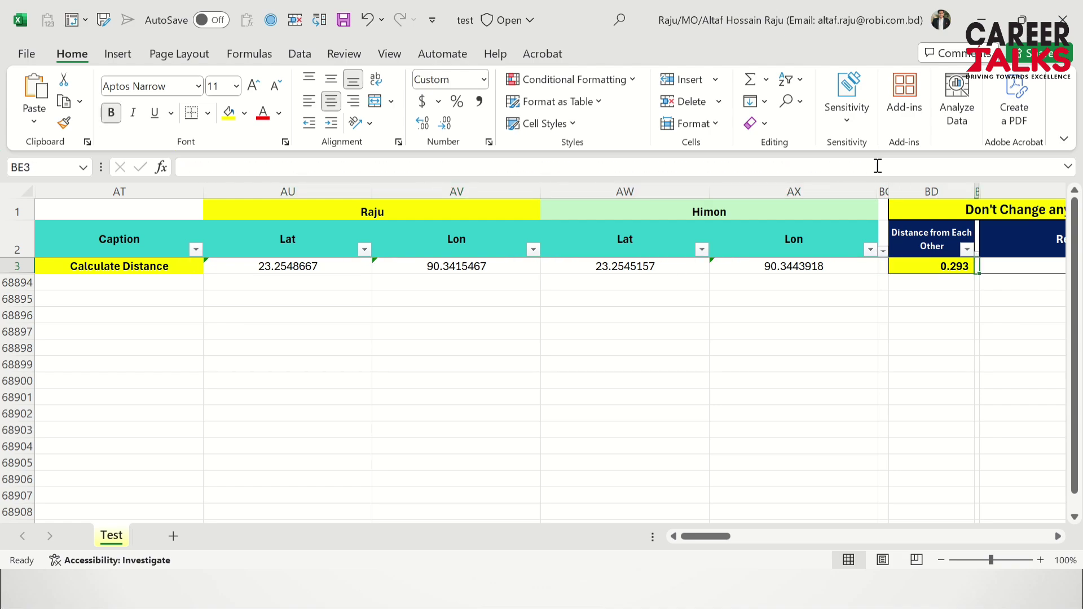
key(Left)
key(Right)
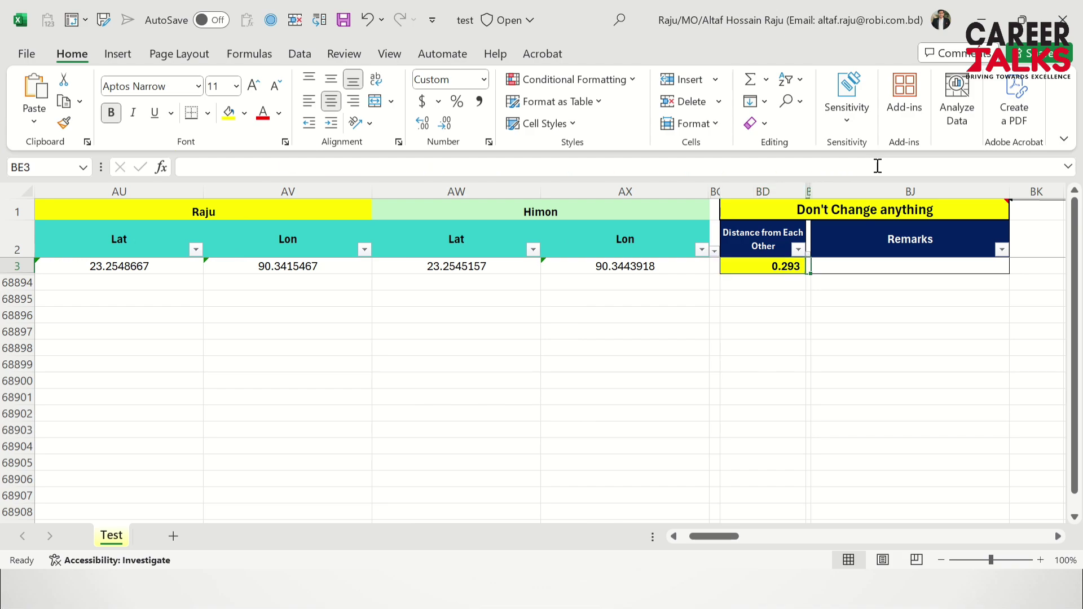
key(Left)
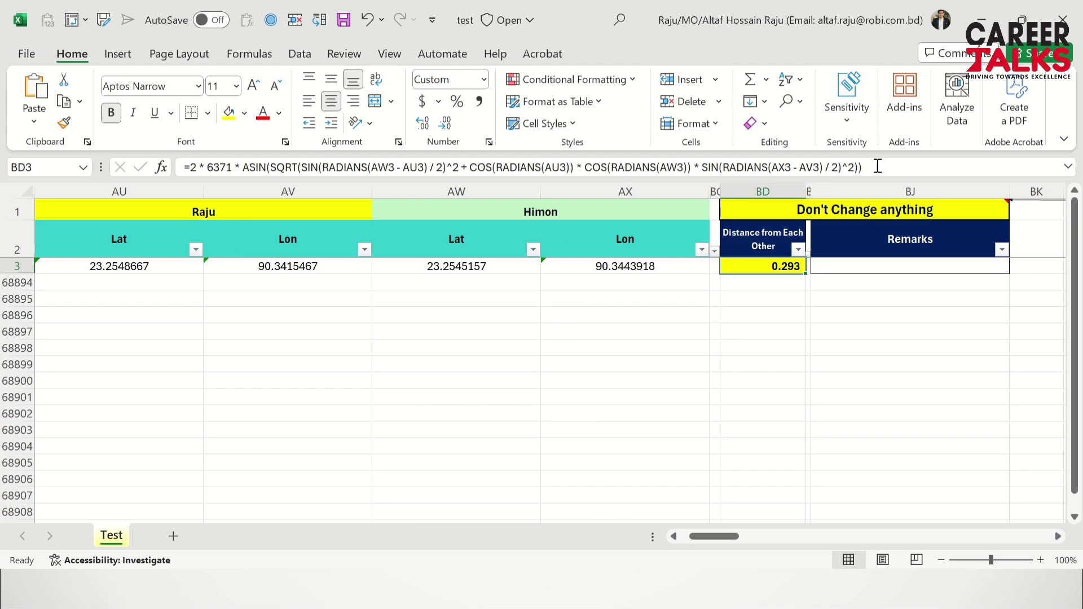
- Review the first person's latitude in AU3 and longitude in AV3
key(Left)
key(Left)
key(Left)
key(Left)
key(Left)
key(Left)
key(Right)
key(Right)
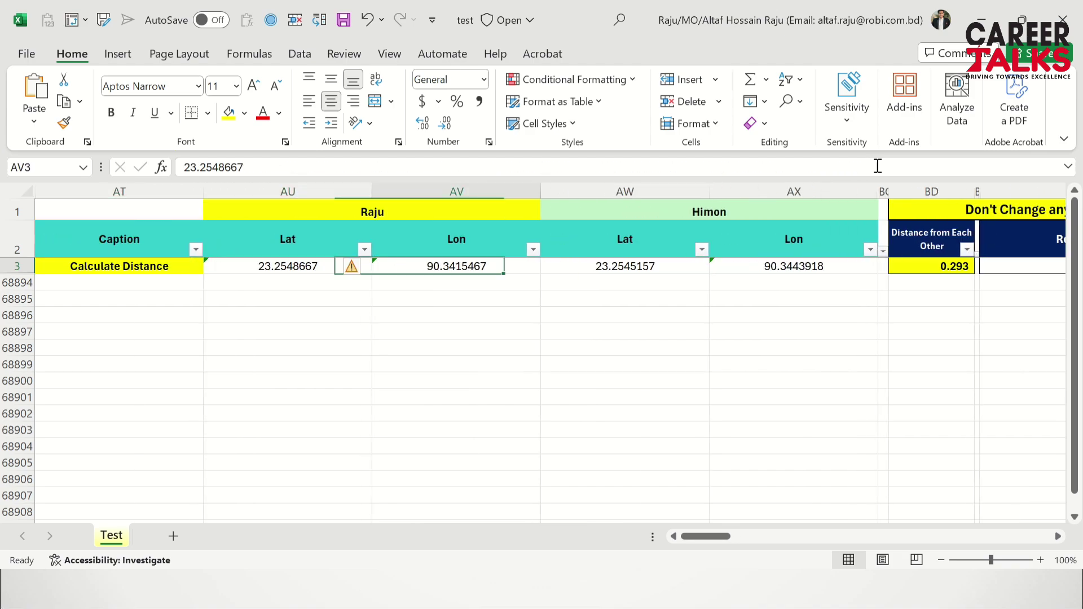
key(Left)
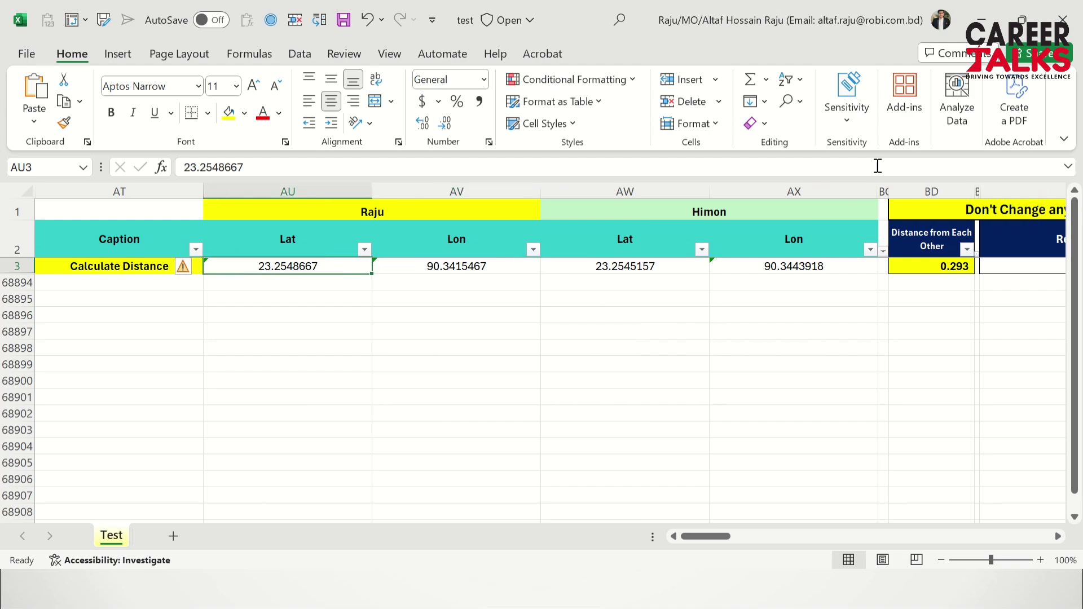
key(Right)
key(Left)
key(Right)
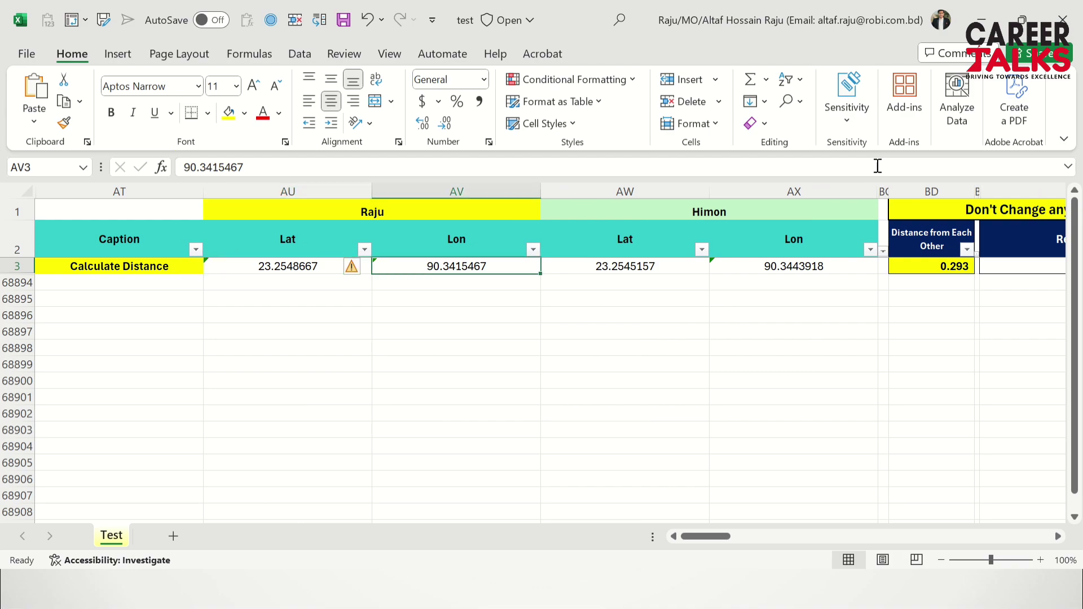
- Switch to the web browser and open Google Earth in a new tab from the existing search results
key(alt+Tab)
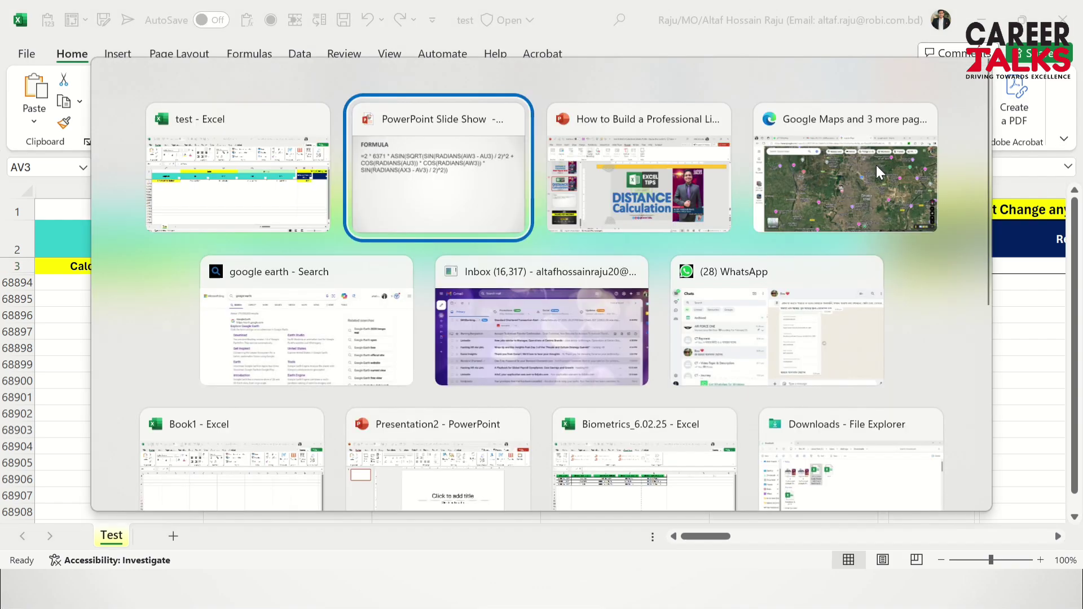
click(876, 165)
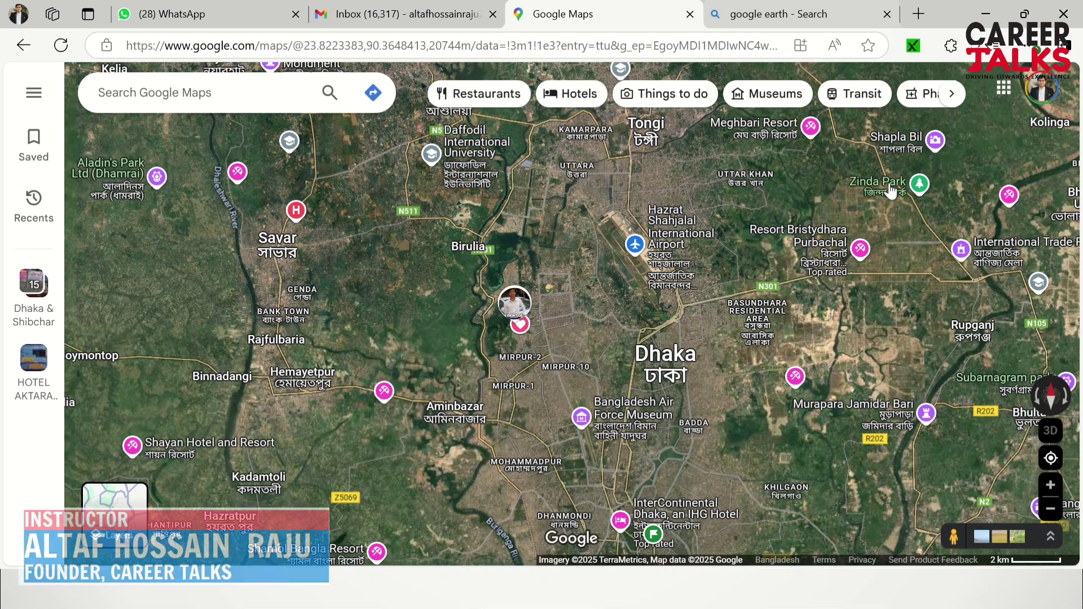
click(804, 10)
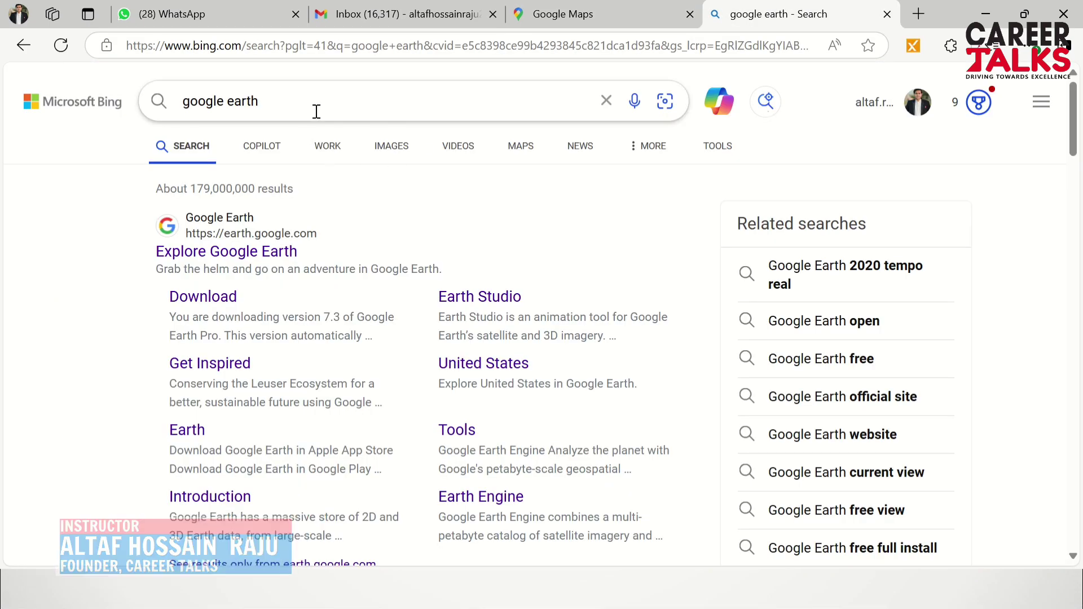
middle_click(245, 254)
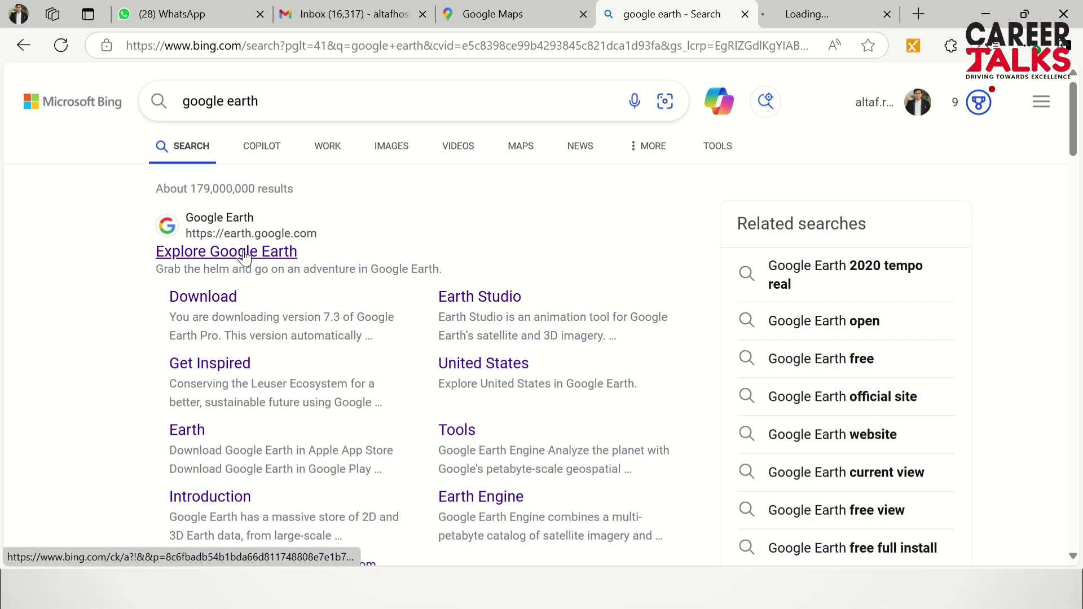
click(805, 6)
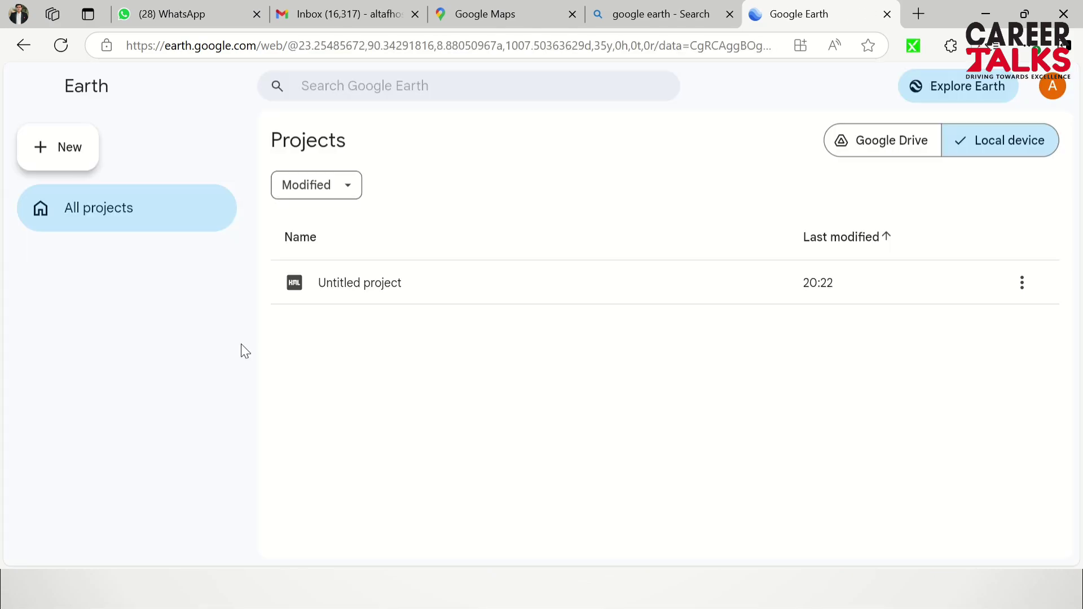
- Create a new project saved to Google Drive and collapse its feature list to enlarge the map
click(60, 149)
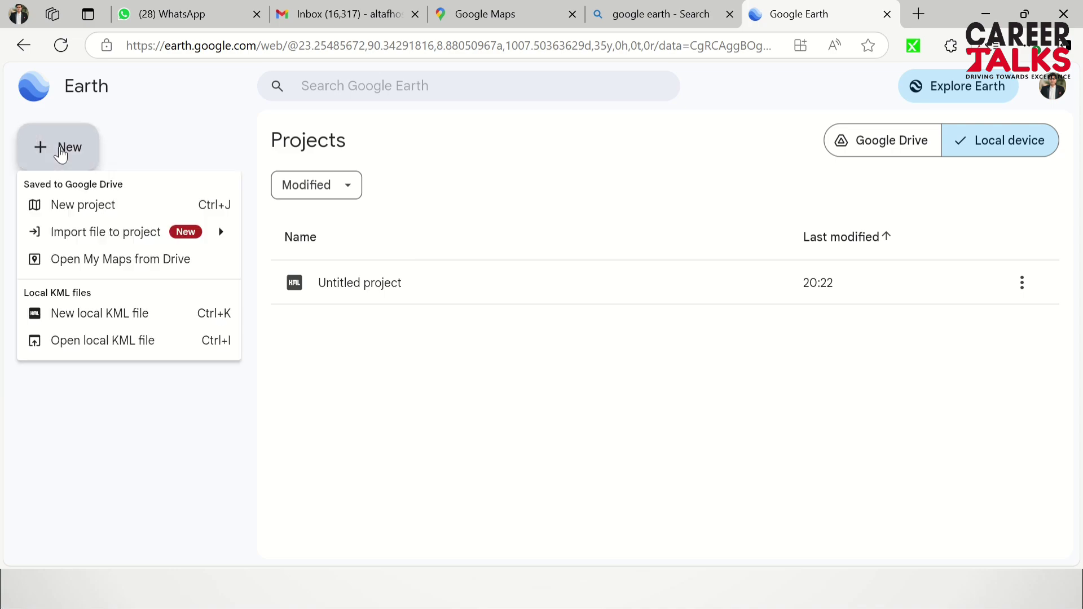
click(89, 206)
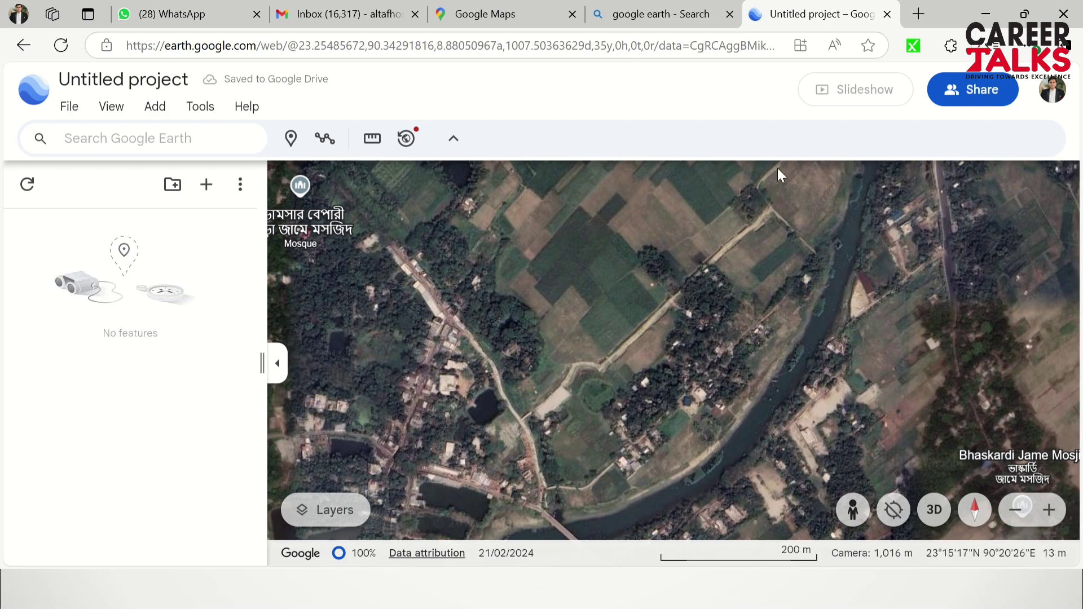
click(25, 45)
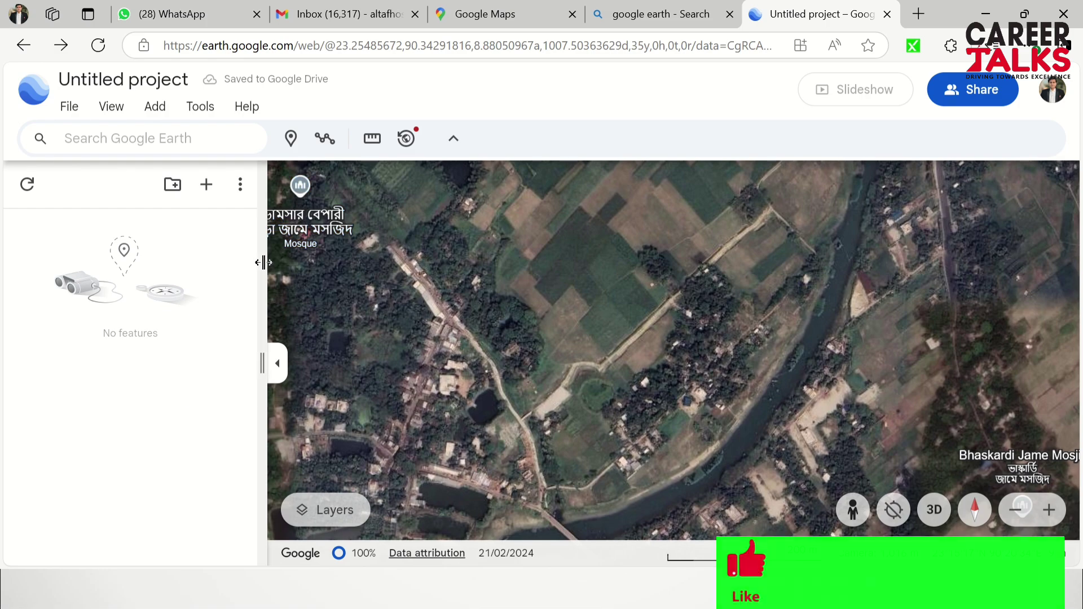
drag(262, 263, 5, 273)
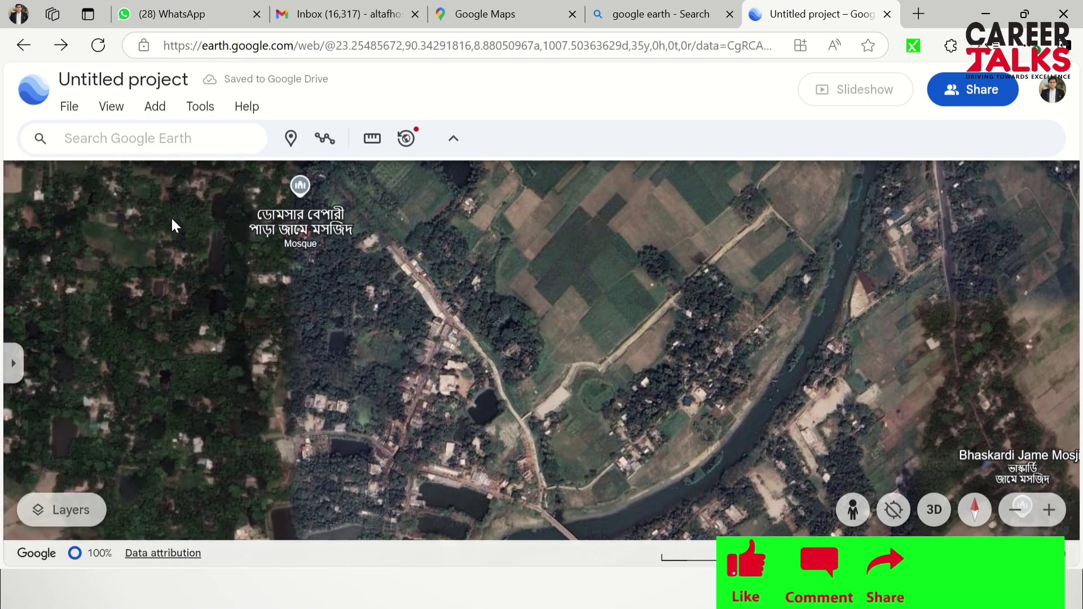
- Rename the untitled project as test
double_click(118, 81)
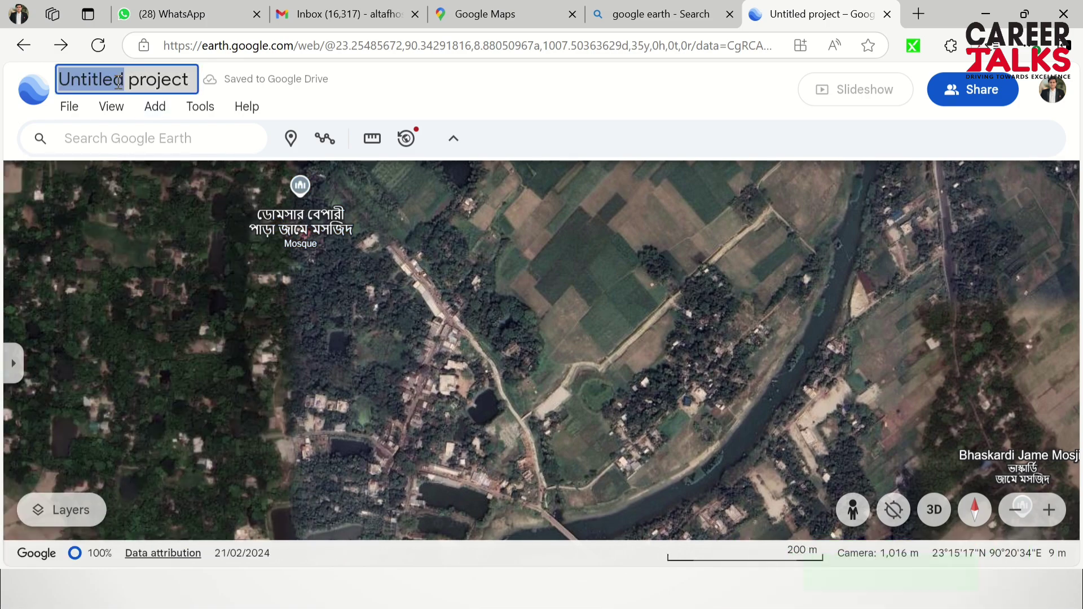
key(ctrl+a)
text(test)
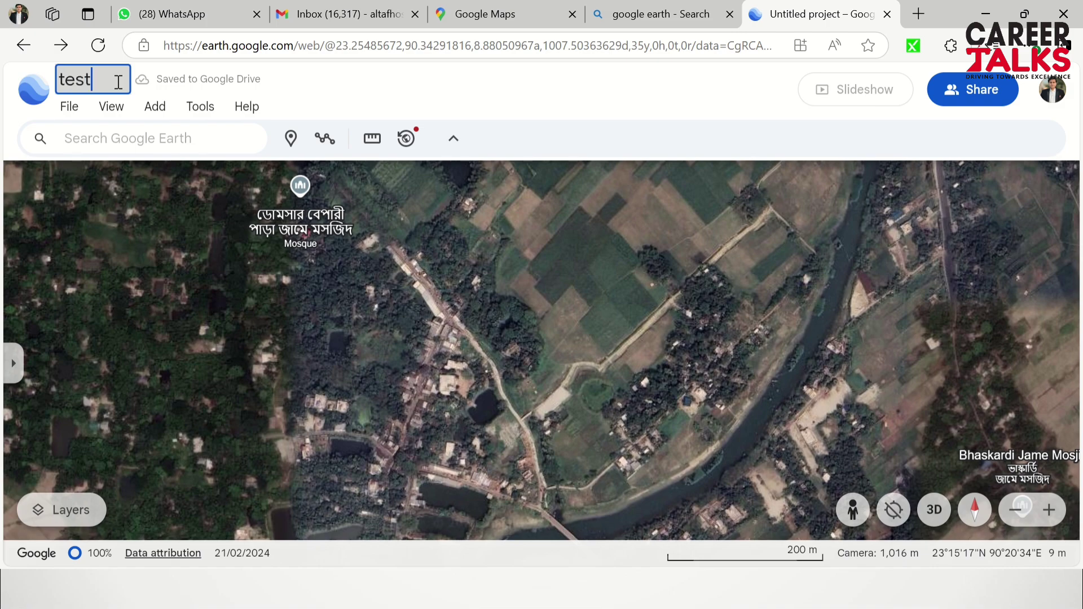
click(100, 231)
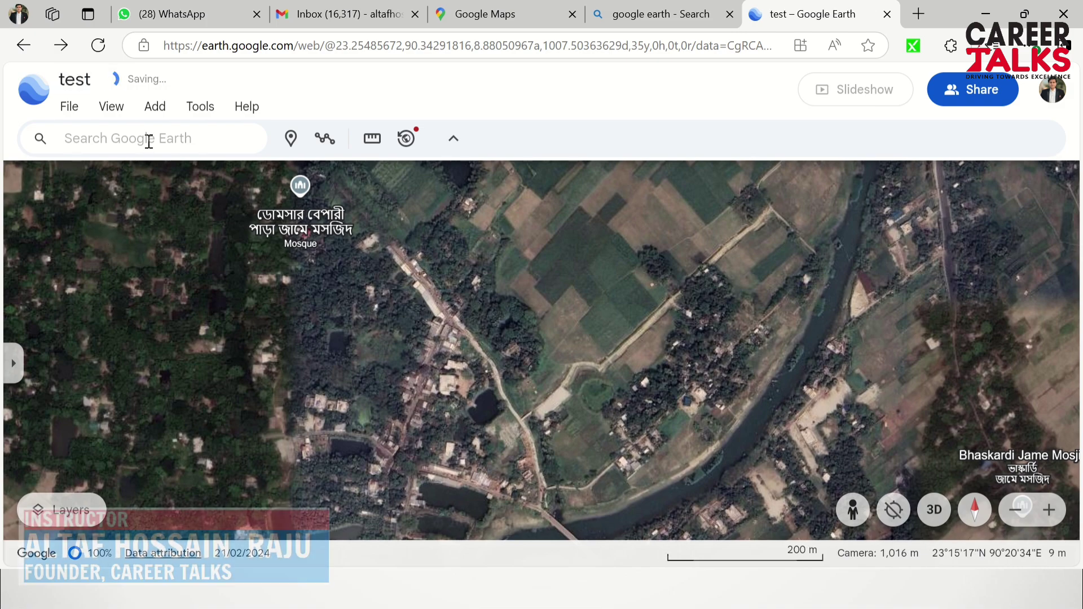
- Switch to the test workbook in Excel and copy the longitude text 90.3415467 from AV3, leaving the cell unedited
click(149, 140)
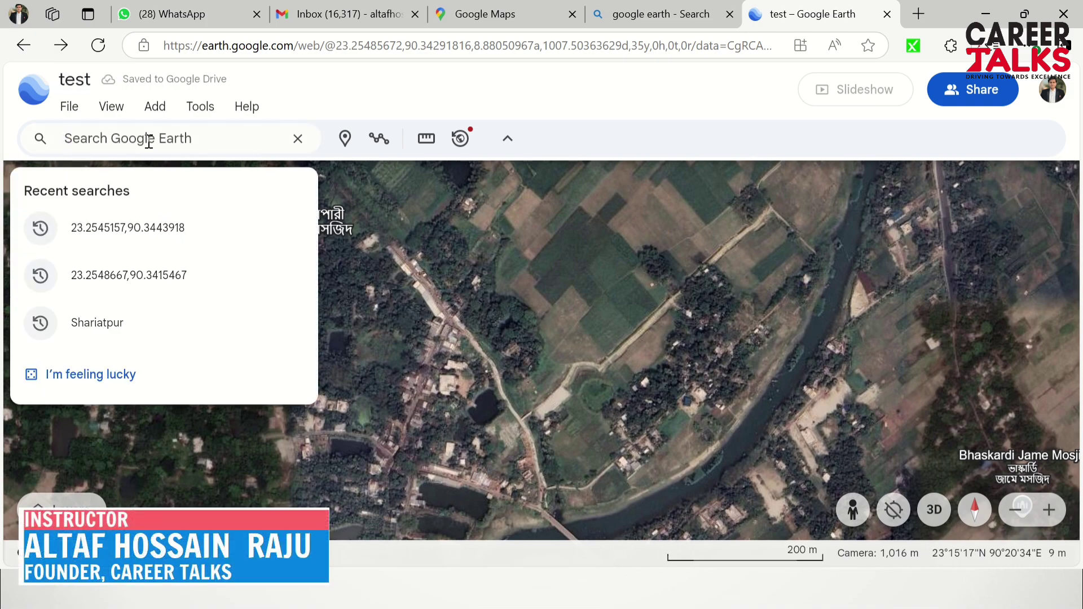
key(alt+Tab)
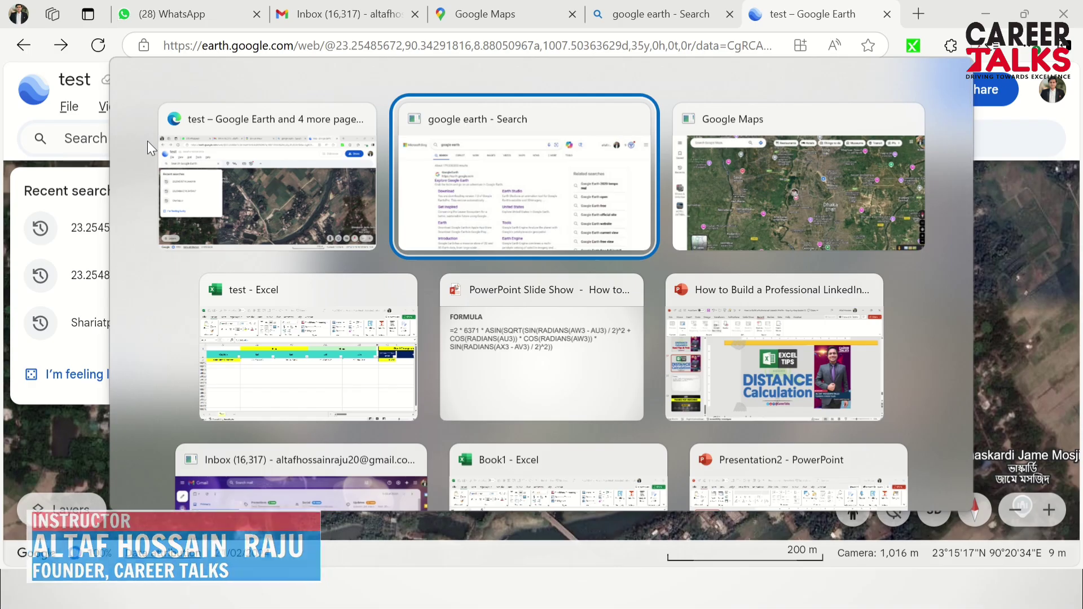
key(Tab)
key(Tab)
click(310, 280)
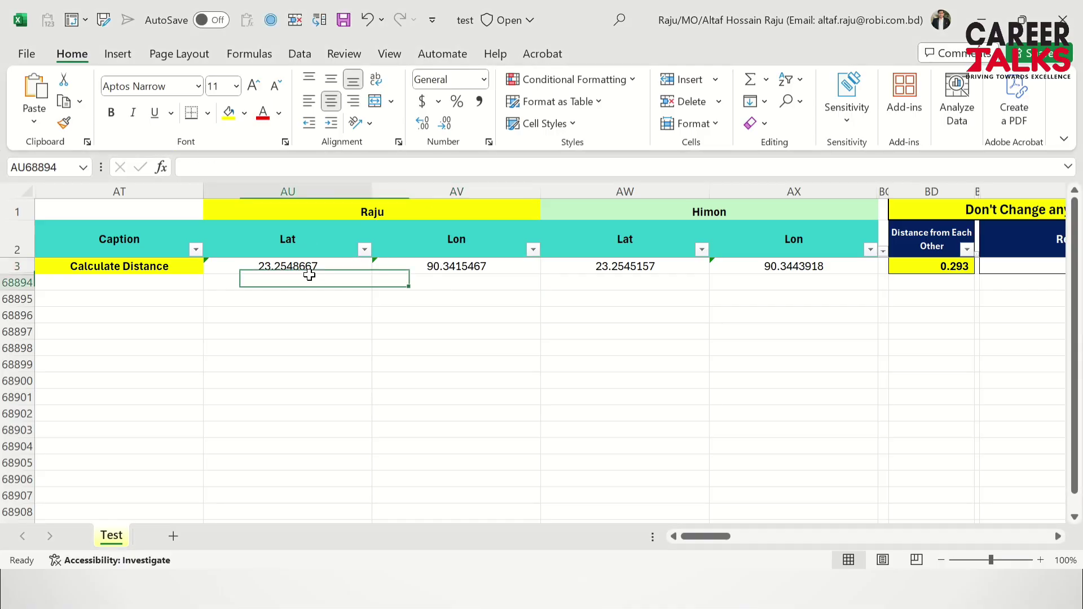
click(307, 265)
click(460, 272)
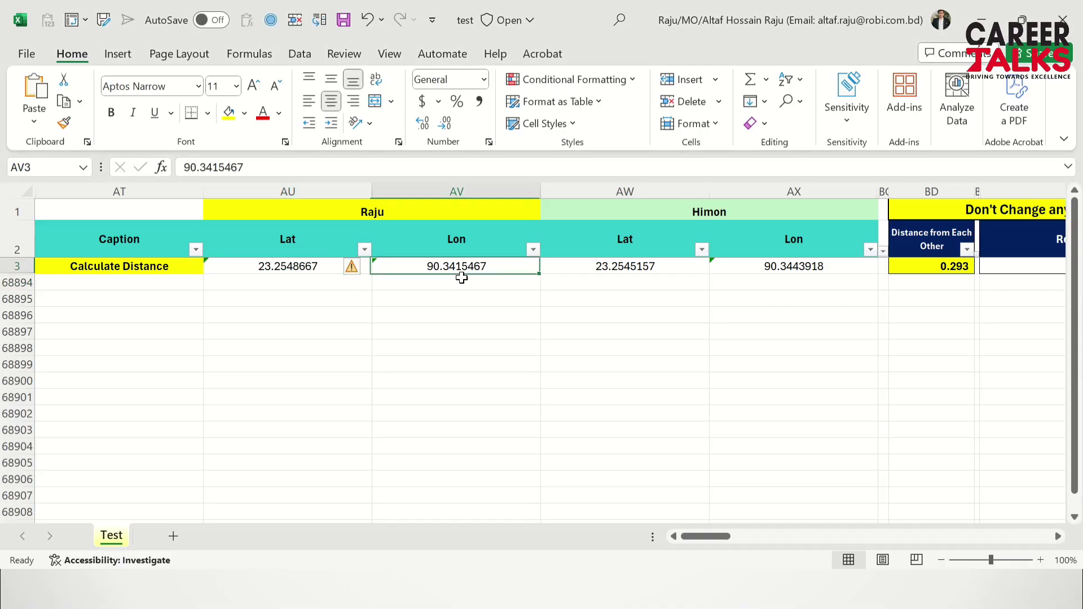
key(Left)
click(449, 267)
double_click(268, 174)
key(ctrl+c)
click(120, 169)
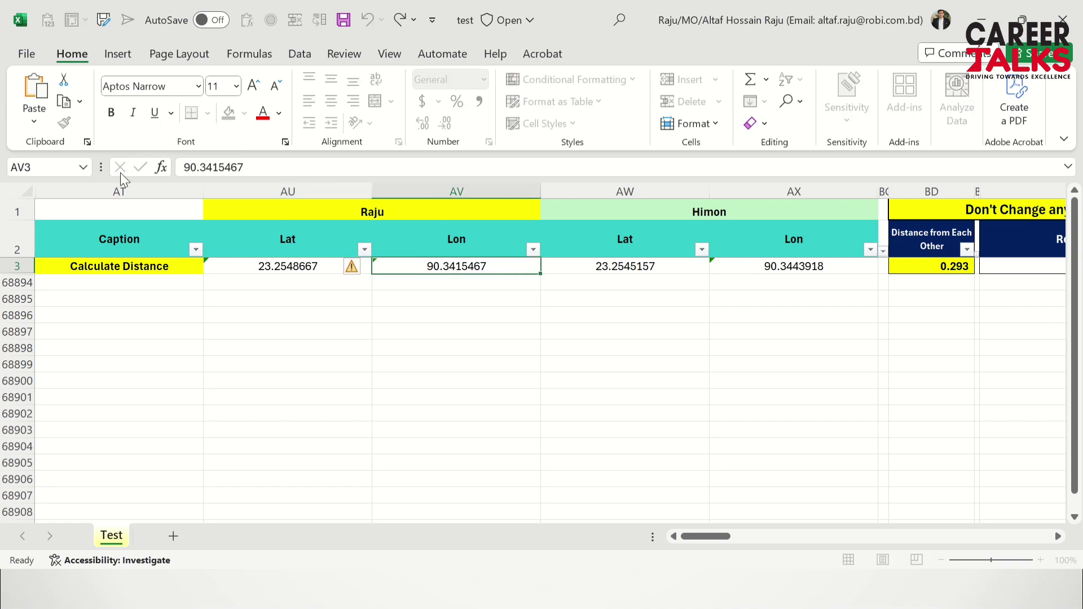
- Temporarily extend AU3 to the pair 23.2548667,90.3415467, copy that text, and discard the cell edit
key(Left)
click(260, 168)
text(,)
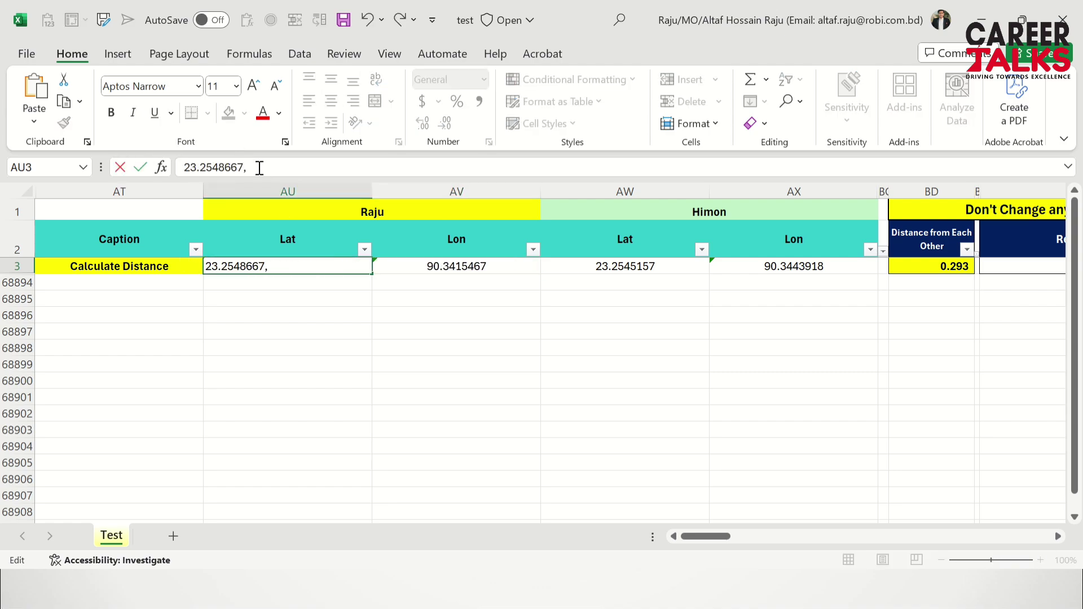
key(ctrl+v)
key(ctrl+a)
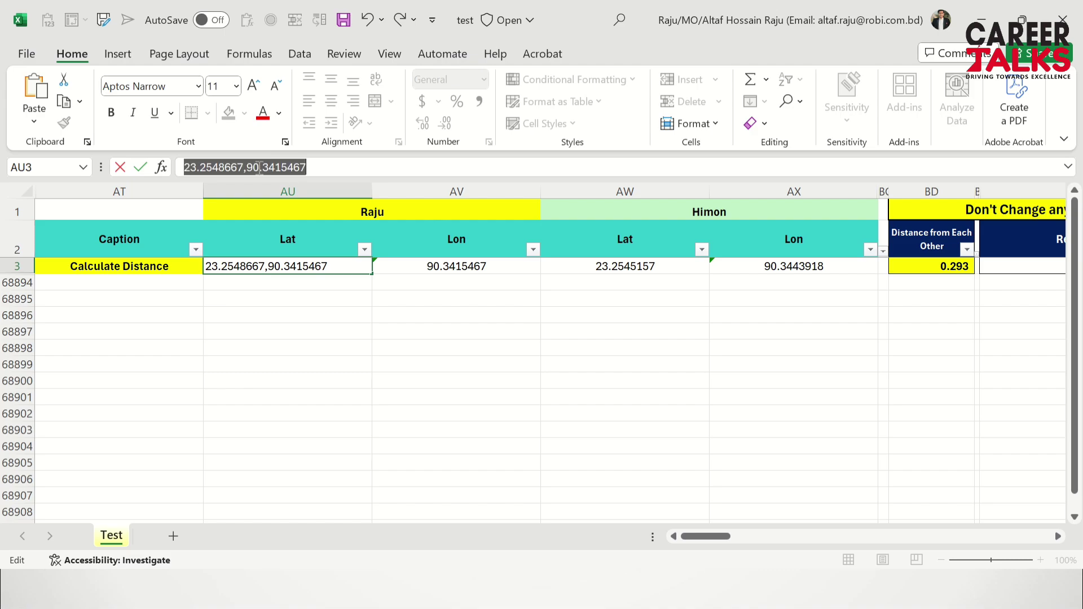
key(ctrl+c)
key(Escape)
- Switch to the test project in Google Earth and search for the copied coordinates 23.2548667,90.3415467, opening that location from the recent searches
key(alt+Tab)
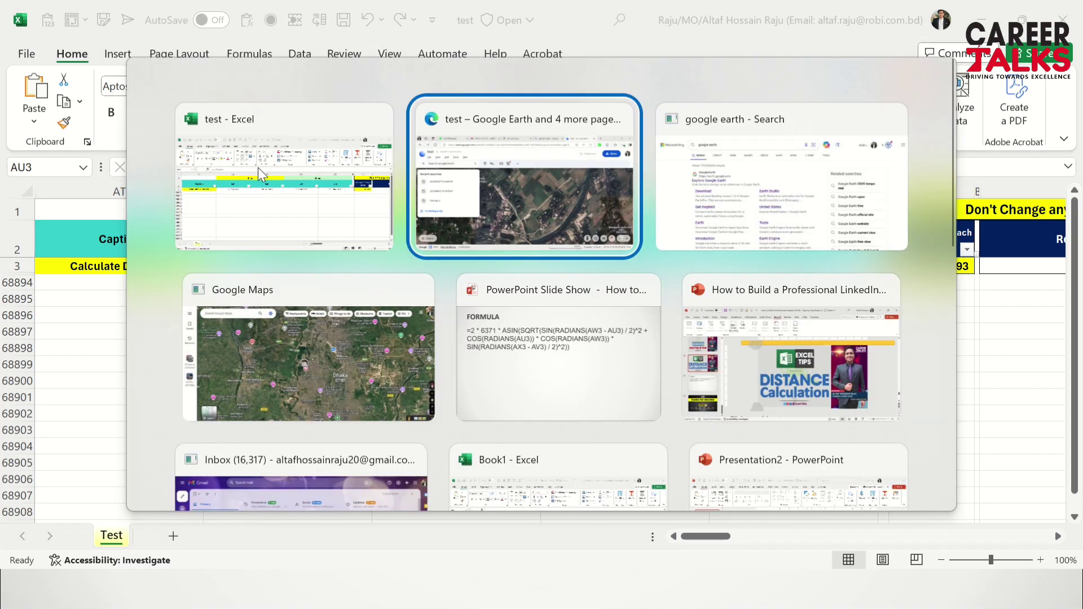
key(ctrl+v)
key(Return)
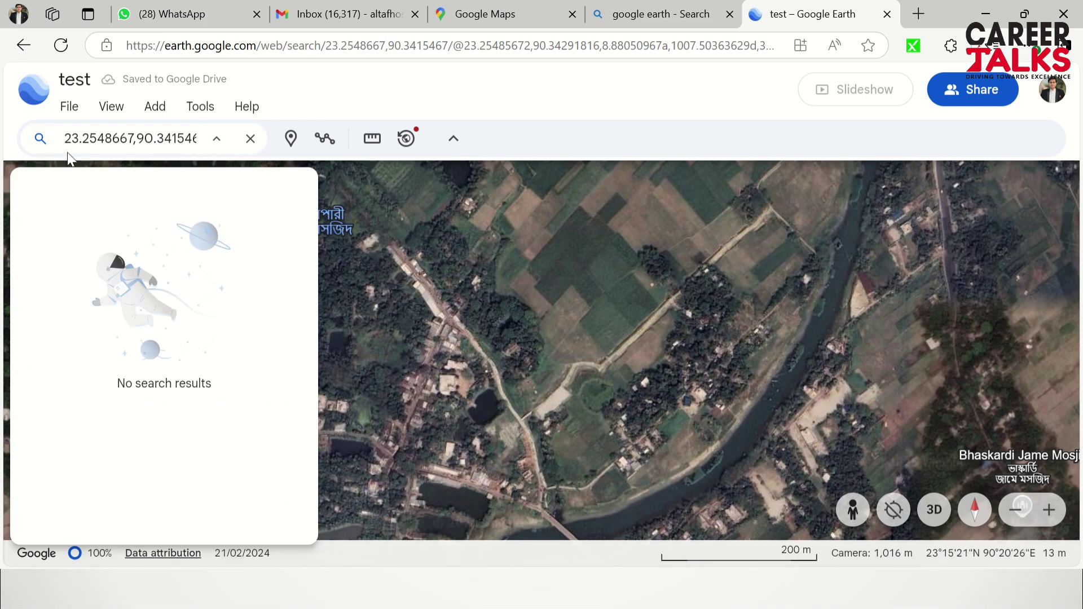
click(41, 140)
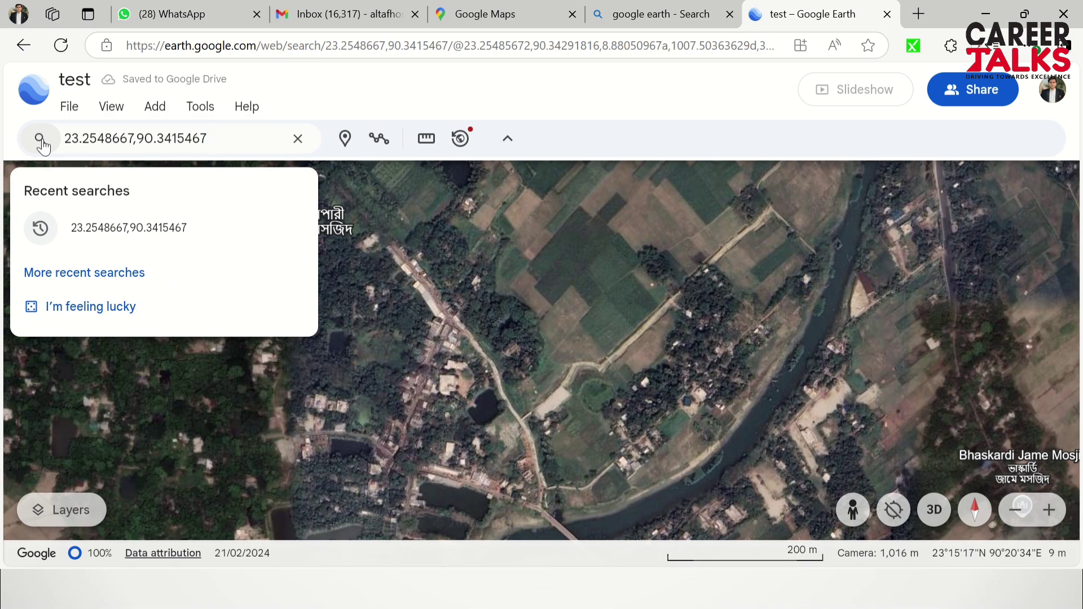
click(150, 231)
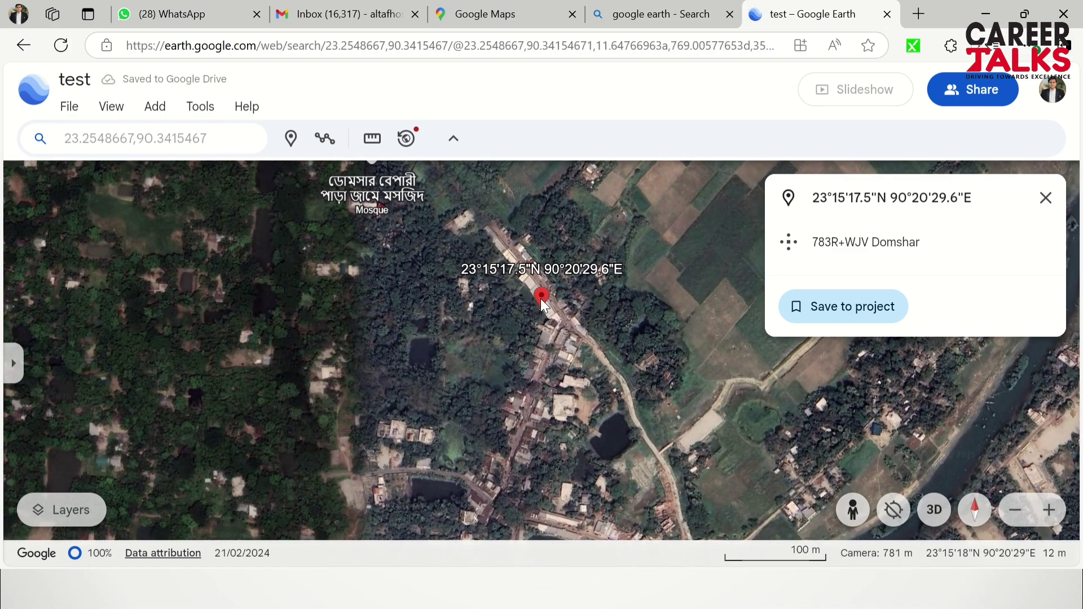
- Save the found location 23.2548667,90.3415467 to the test project as a placemark and close its details
click(839, 309)
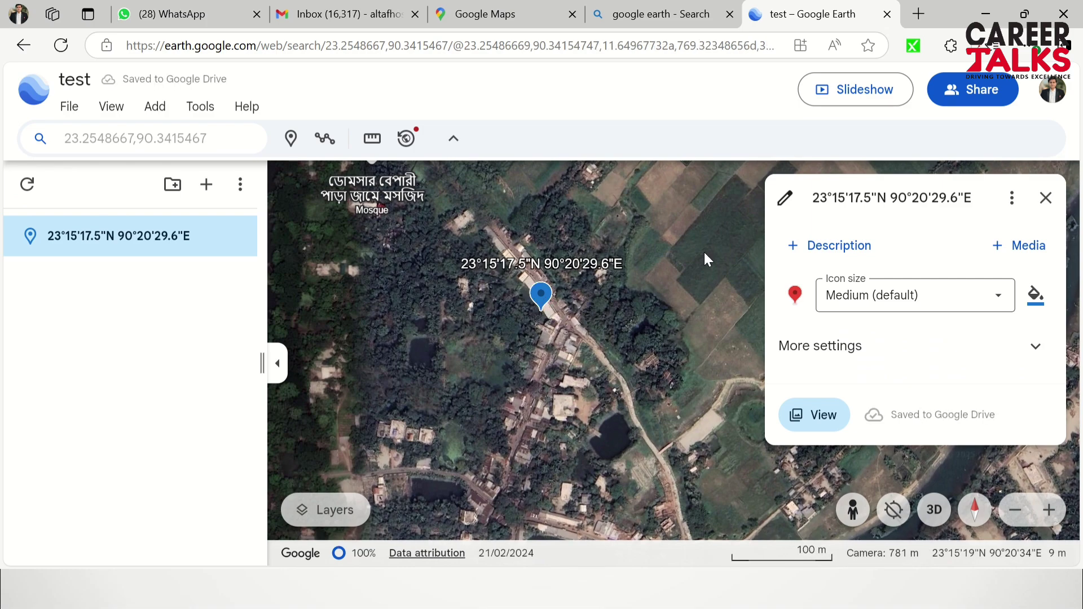
click(1045, 203)
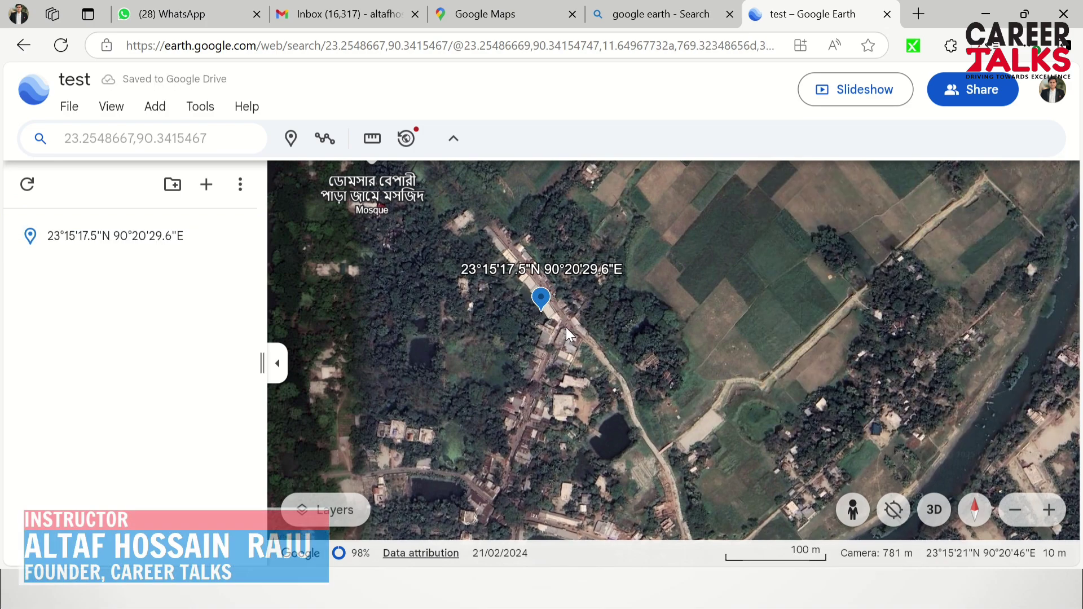
right_click(537, 296)
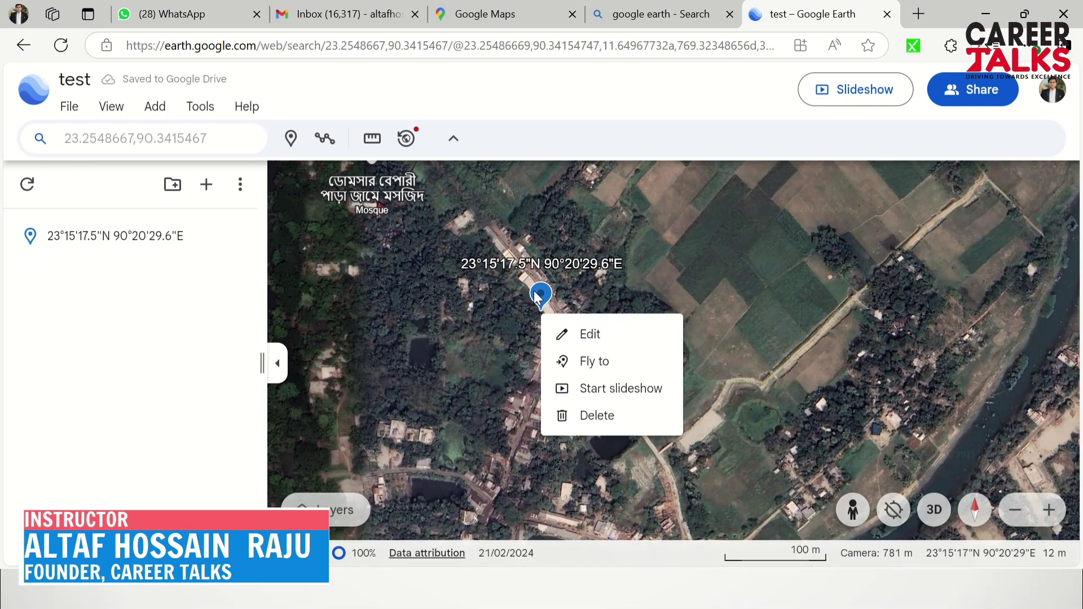
click(472, 305)
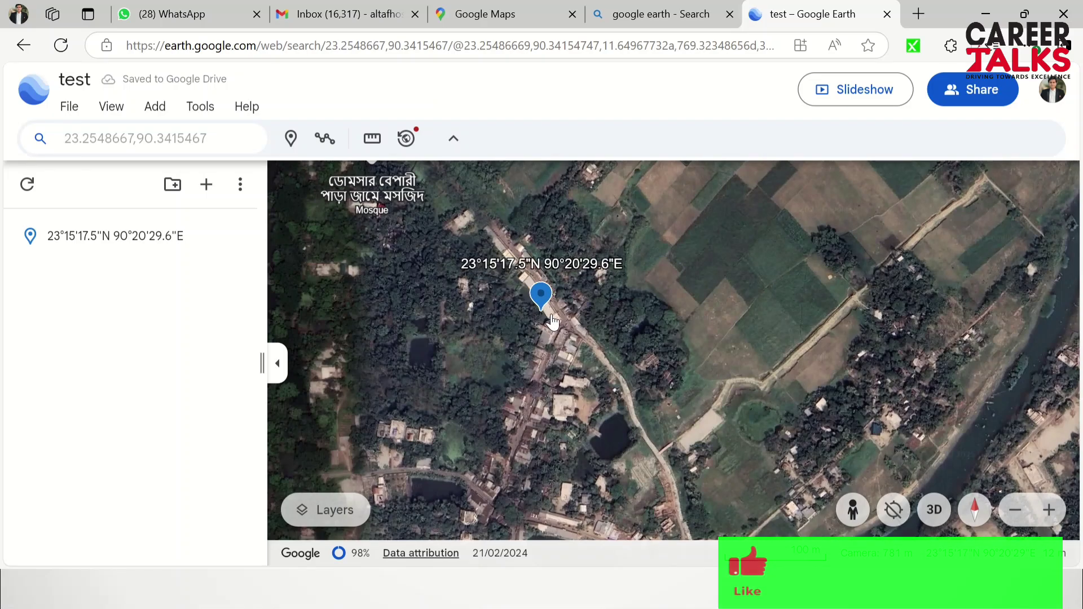
scroll(519, 313, up, 2)
drag(556, 326, 574, 401)
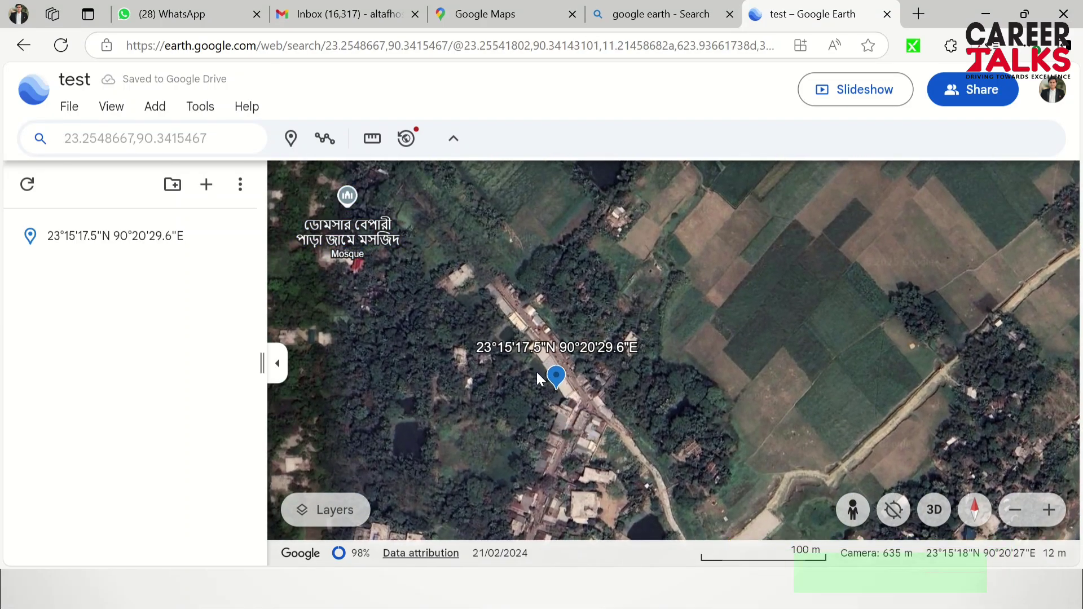
- Switch to the test workbook in Excel and copy the longitude text 90.3443918 from AX3, leaving the cell unedited
key(alt+Tab)
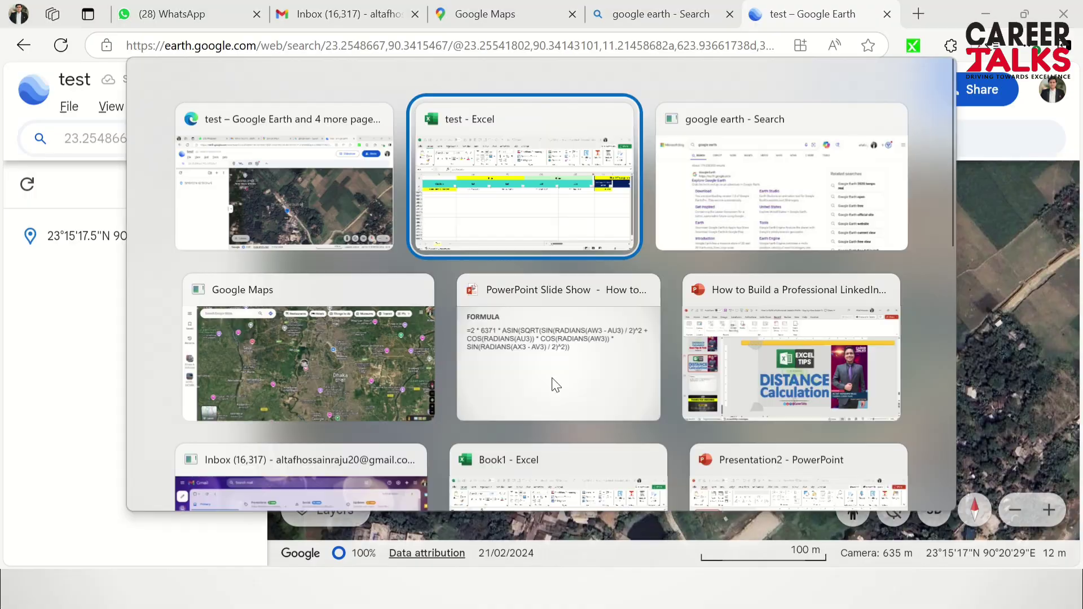
click(615, 237)
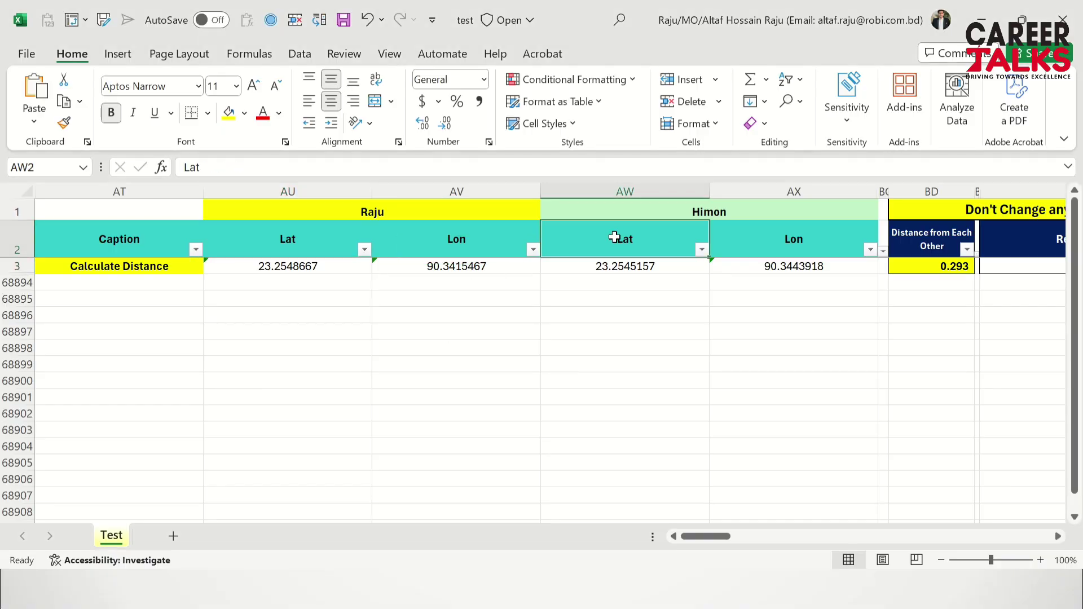
key(Down)
key(Right)
drag(271, 166, 145, 164)
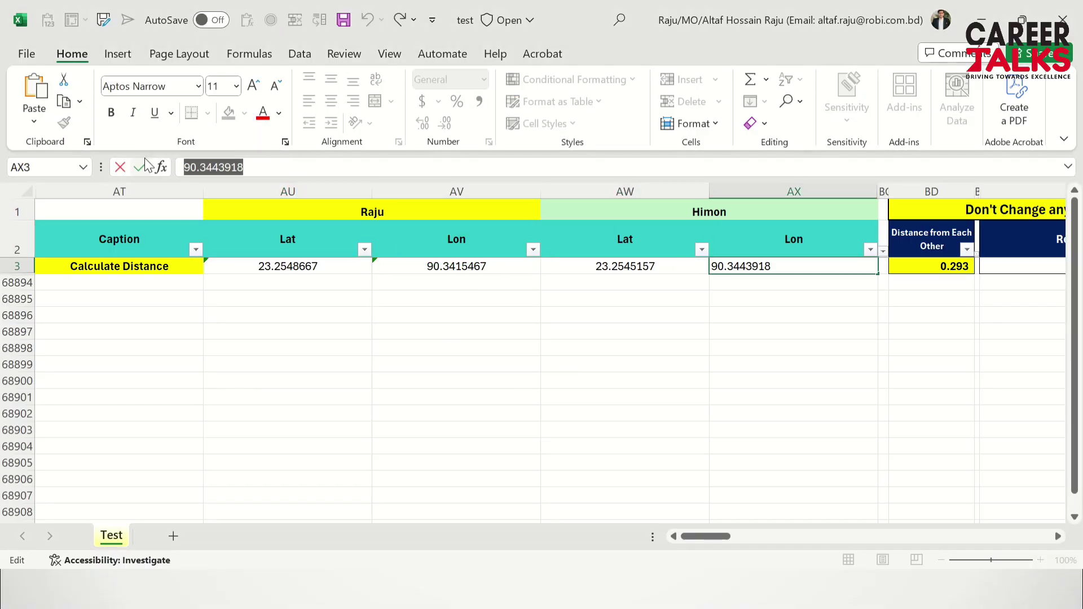
key(Escape)
- Temporarily extend AW3 to the pair 23.2545157,90.3443918, copy that text, and discard the cell edit
key(Left)
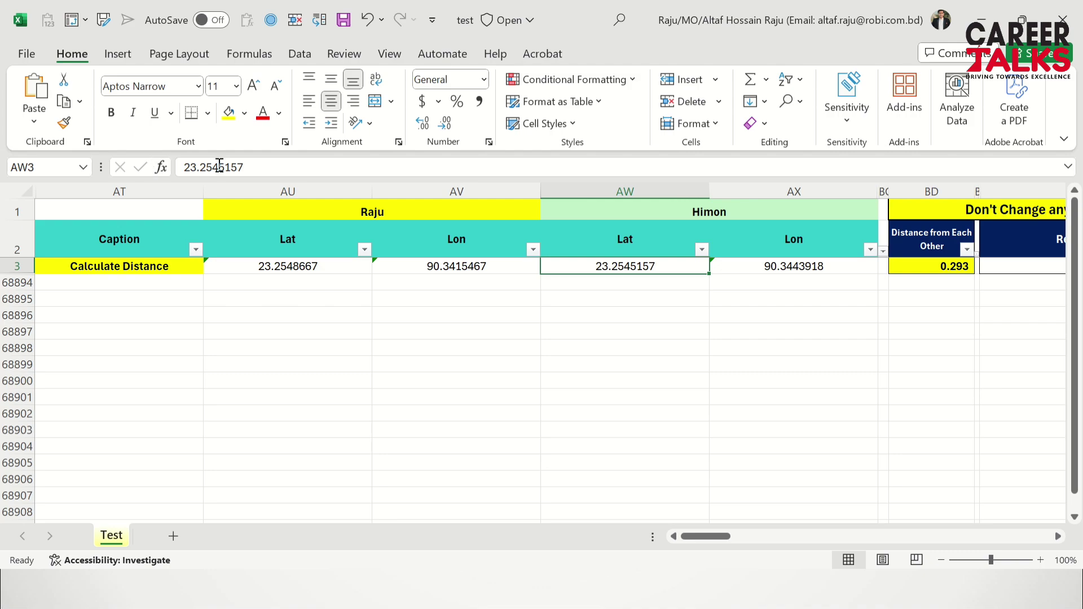
click(242, 166)
text(,)
key(ctrl+v)
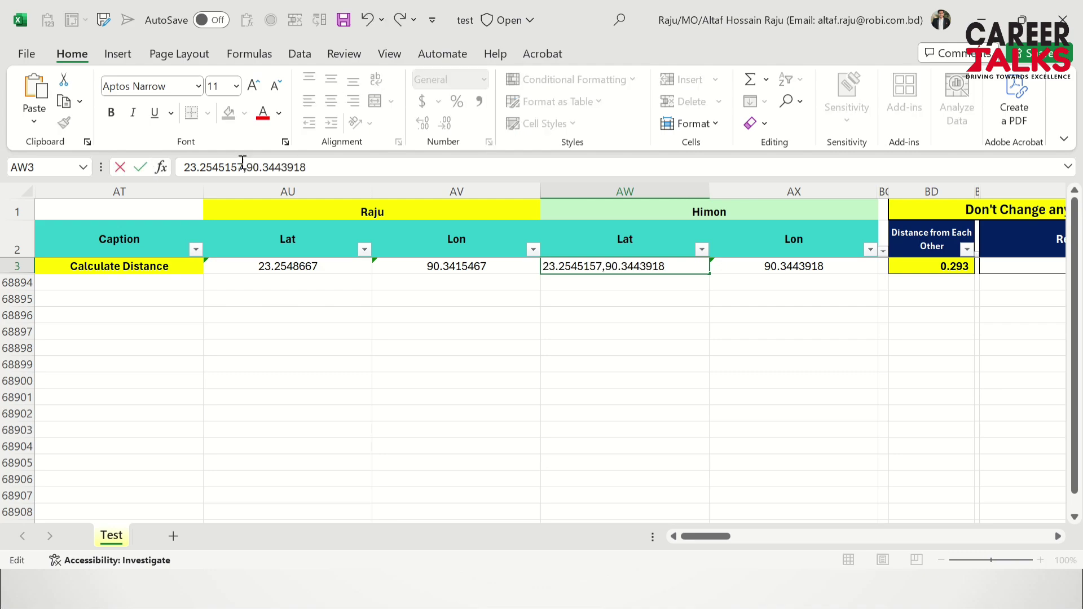
key(ctrl+a)
key(Escape)
- Switch to Google Earth and replace the previous search with the copied coordinates 23.2545157,90.3443918
key(alt+Tab)
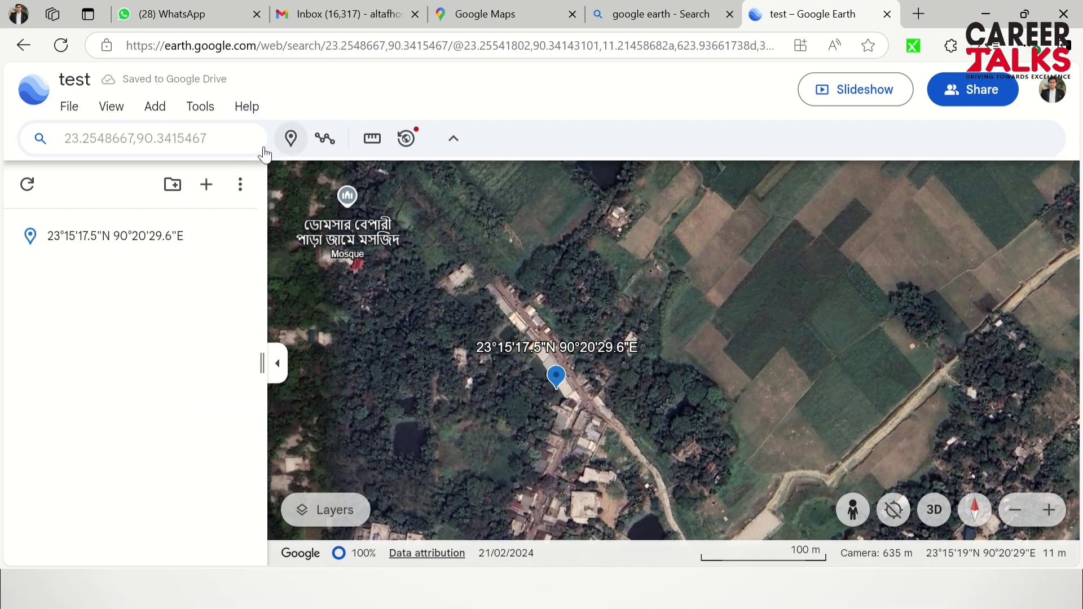
click(172, 144)
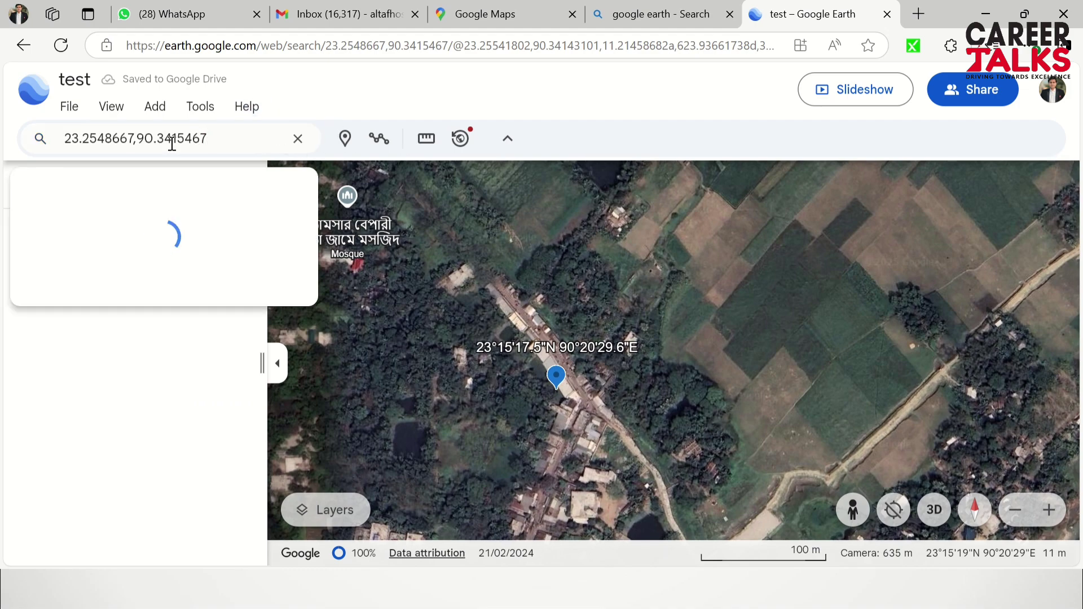
key(ctrl+a)
key(ctrl+v)
key(Return)
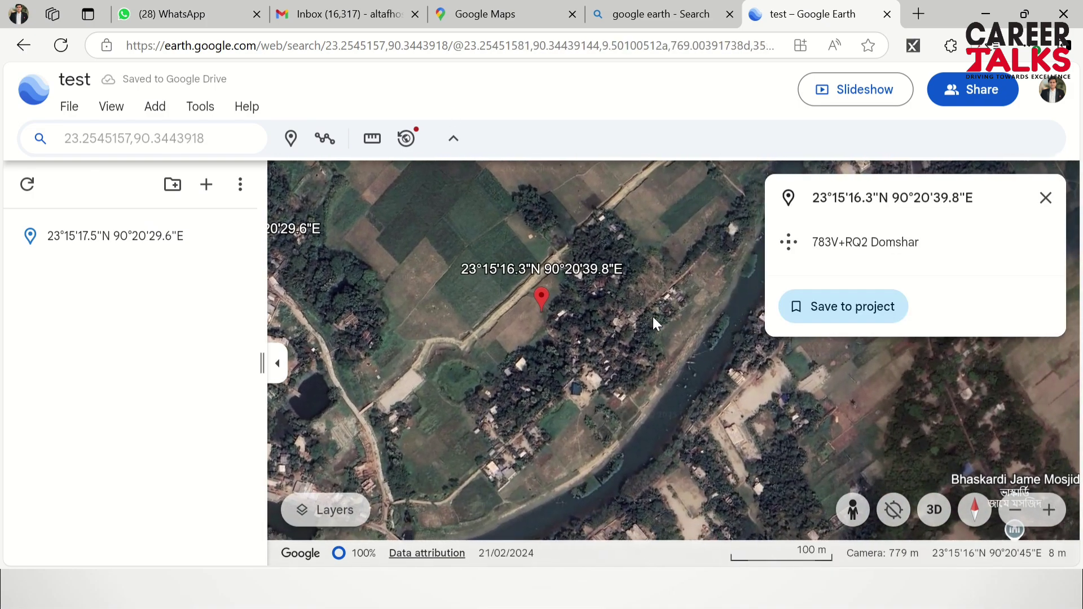
- Add a placemark at the found 23.2545157,90.3443918 location, keeping its default name, and close its details
right_click(542, 296)
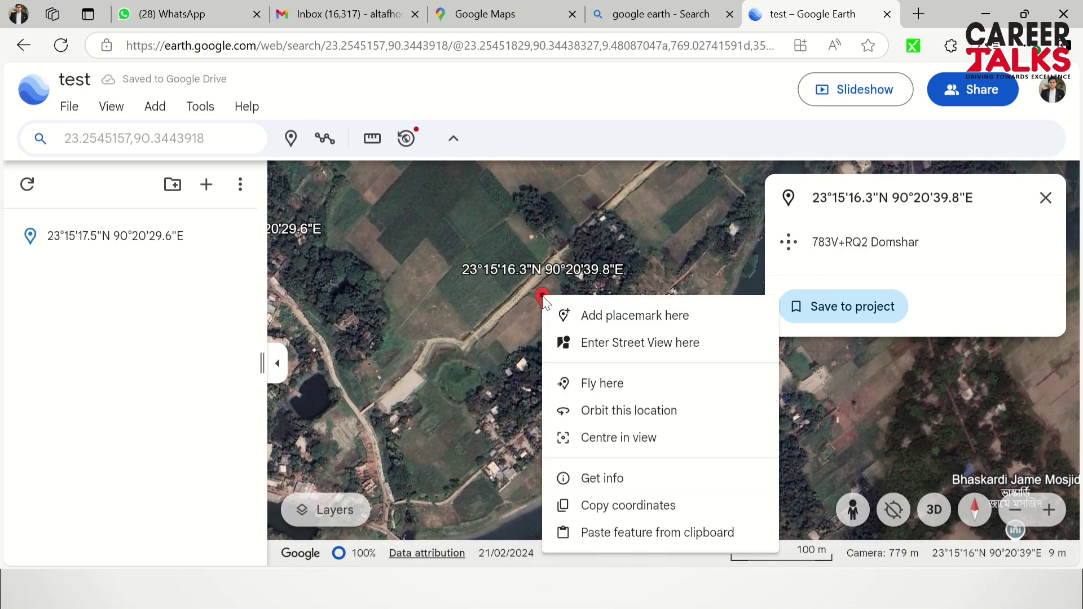
click(611, 317)
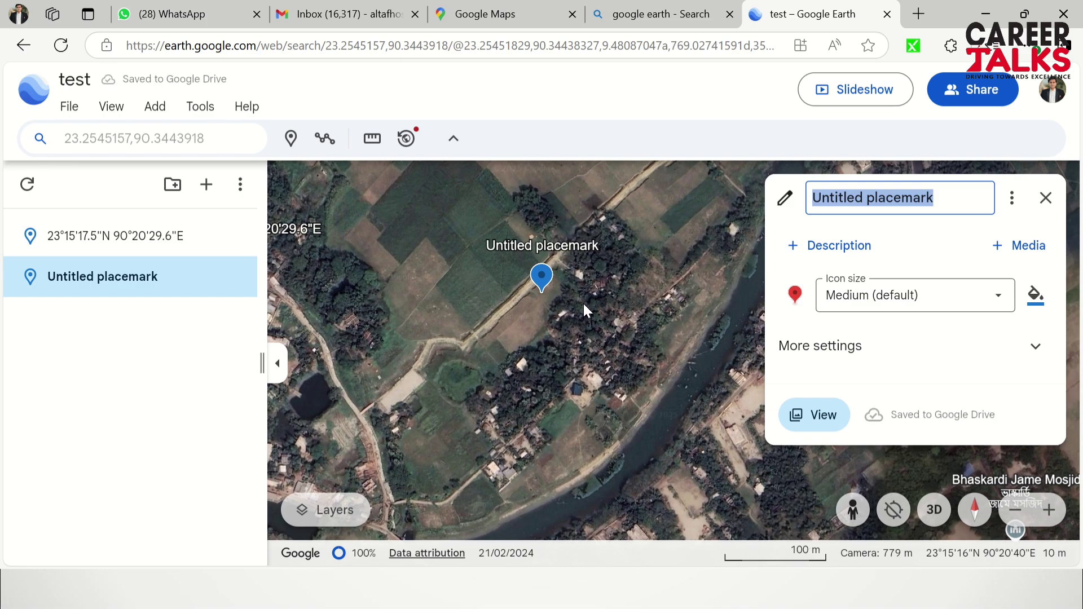
click(1051, 201)
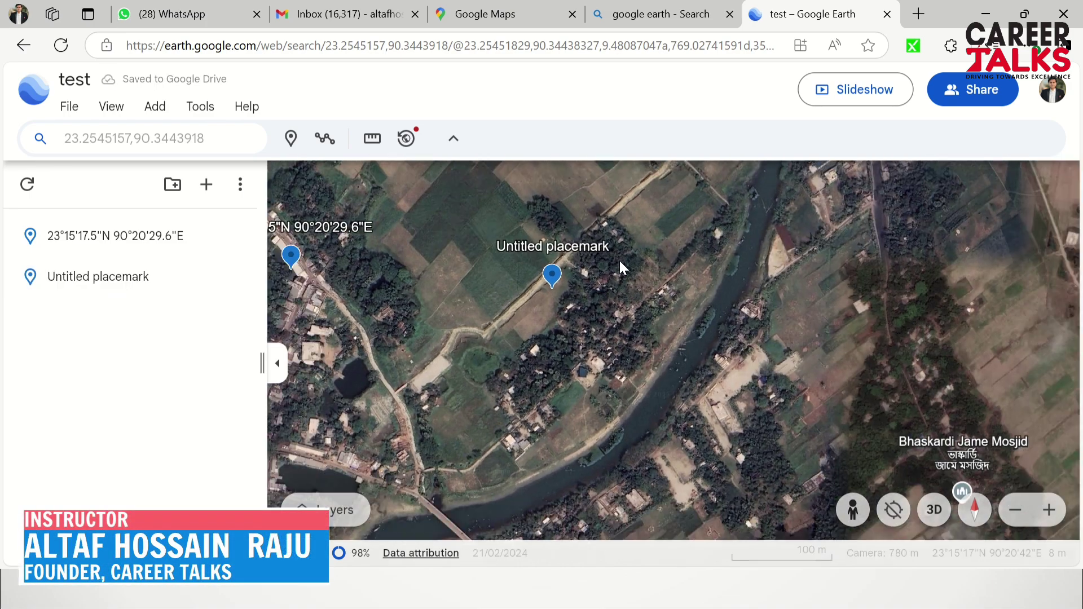
- Measure the straight-line distance from the first saved placemark to the second placemark
drag(450, 295, 550, 340)
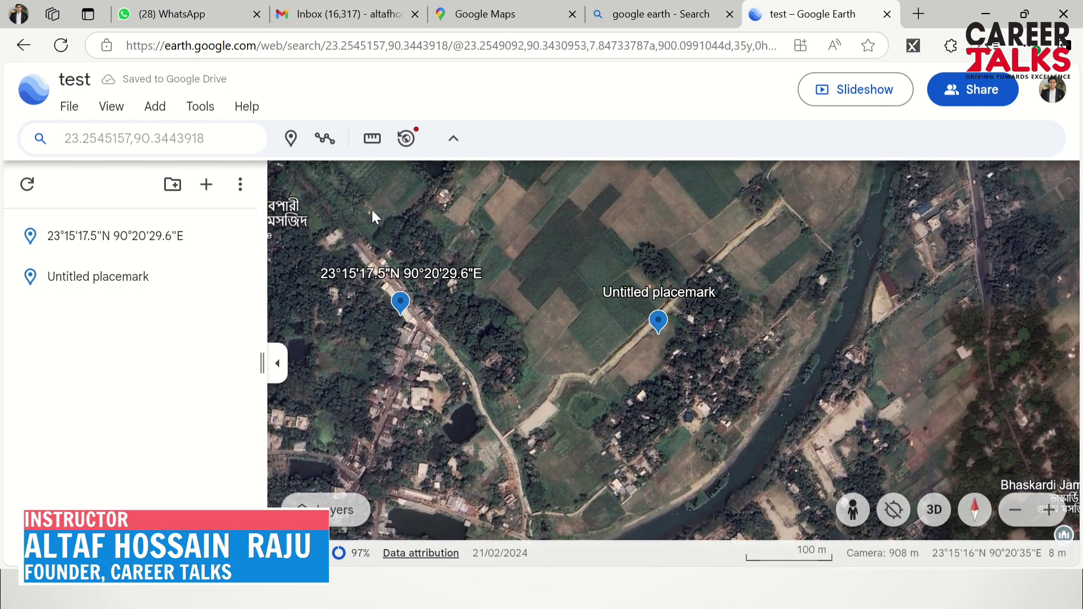
click(373, 142)
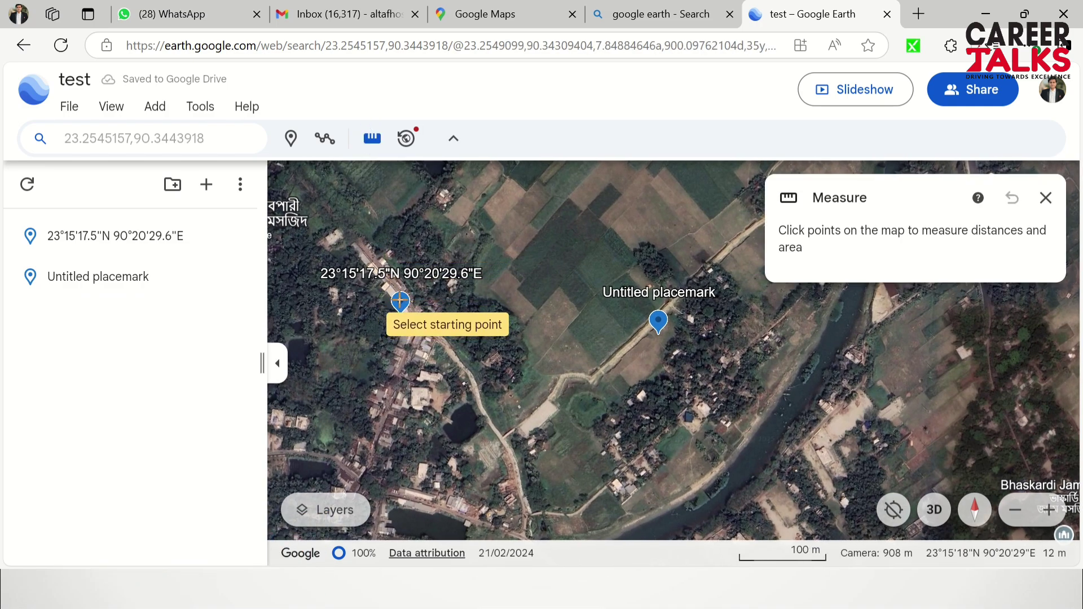
click(400, 301)
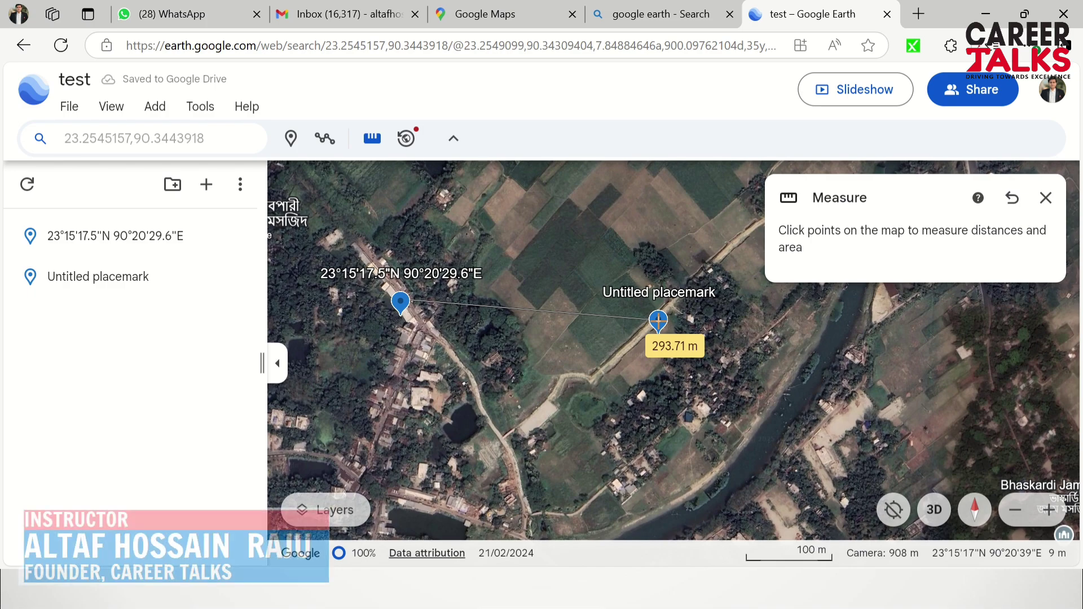
- Switch to the PowerPoint presentation and start the slide show from slide 32, "THANKS FOR WATCHING"
key(alt+Tab)
key(alt+Tab)
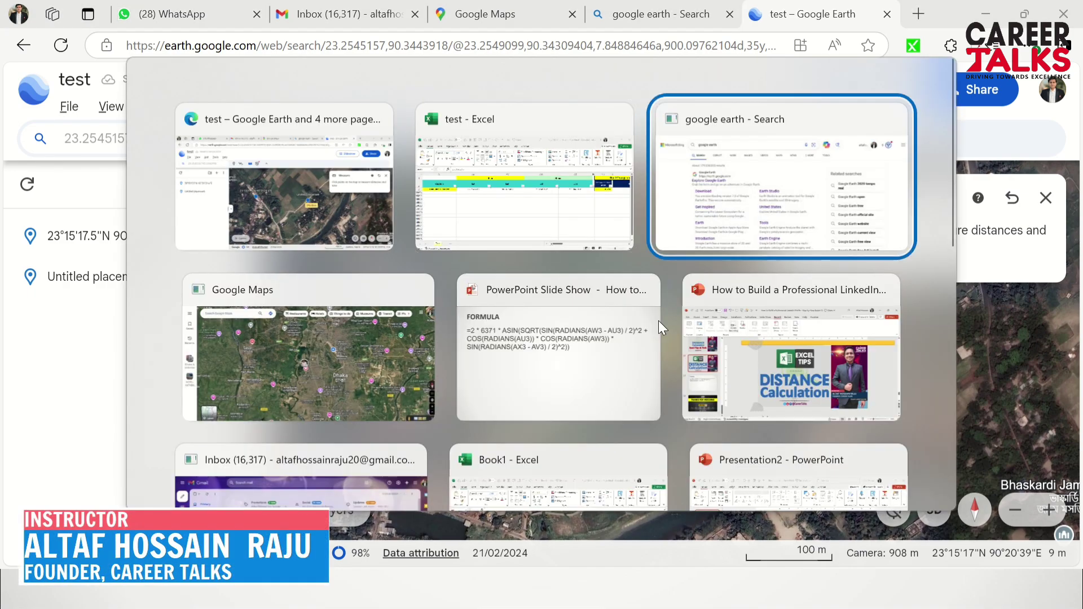
key(alt+Tab)
key(alt+Tab)
key(alt+Tab)
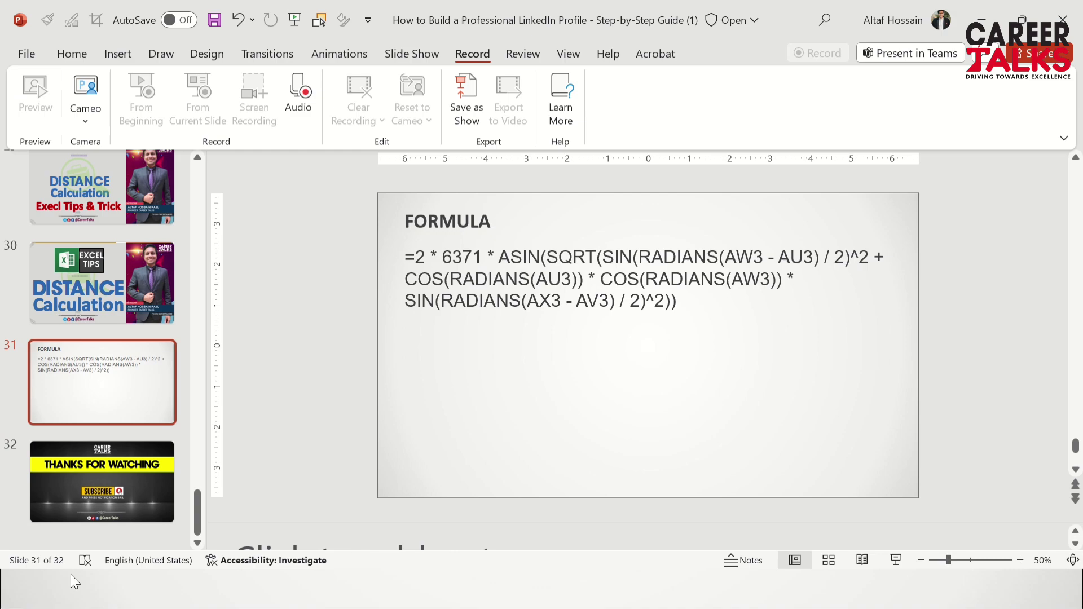
click(52, 497)
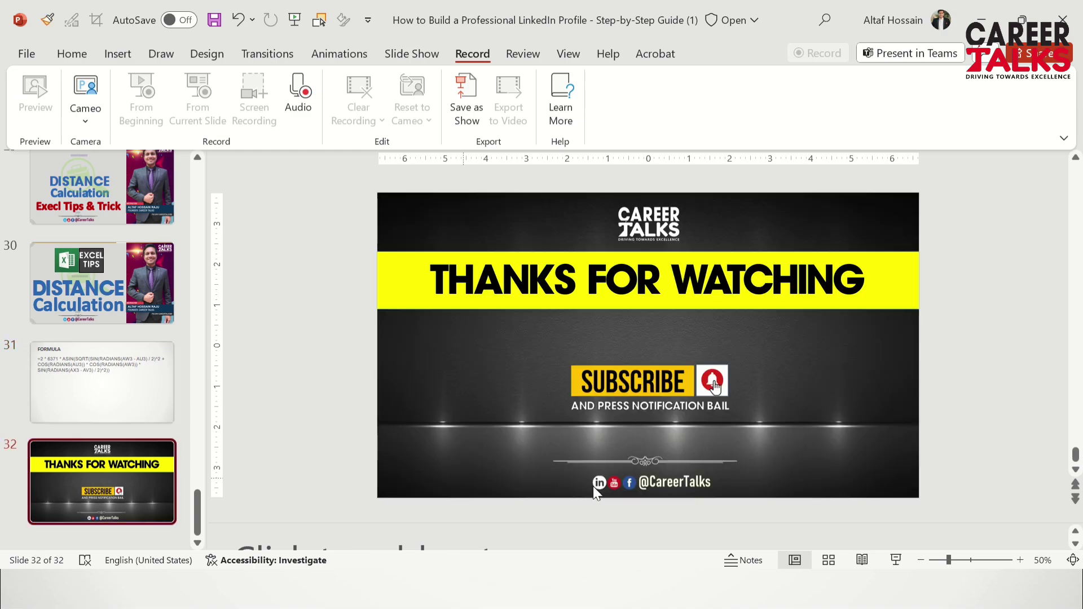
click(898, 560)
click(899, 561)
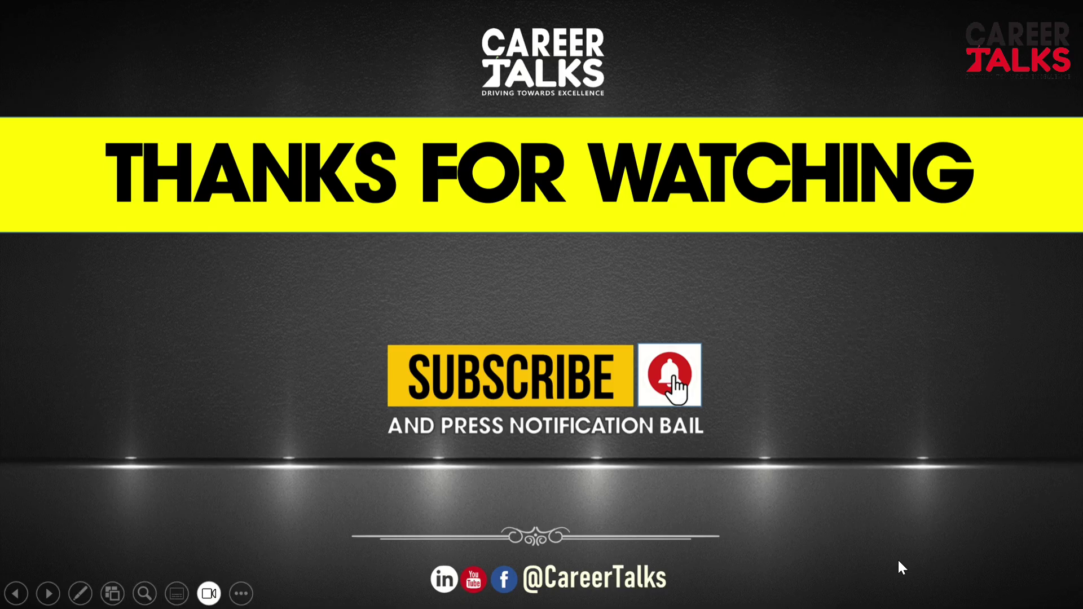